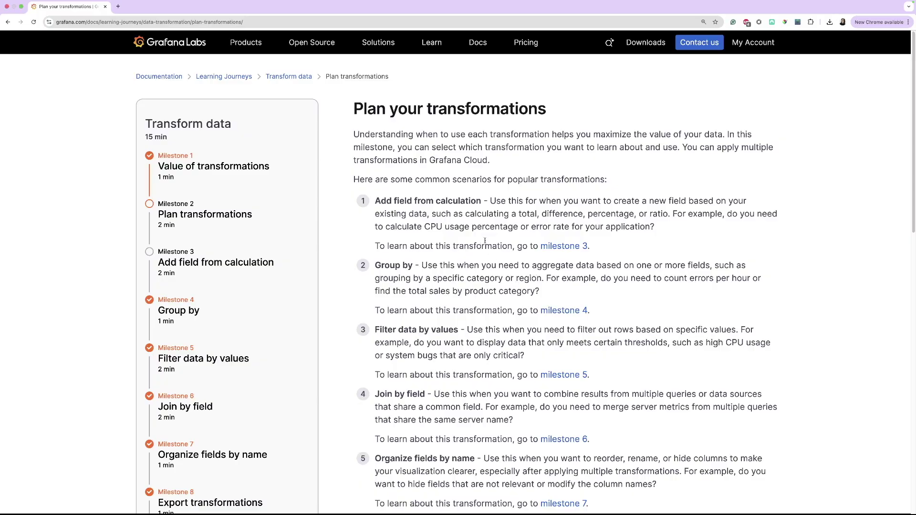
# Open the 'milestone 3' Add field from calculation page from the Plan your transformations doc
pyautogui.click(553, 246)
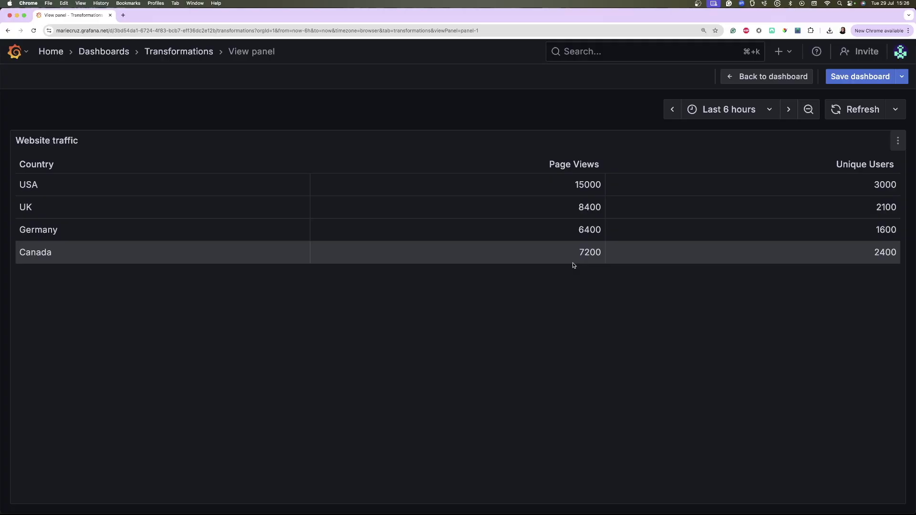
# Edit the Website traffic panel from the dashboard and show its empty Transformations list
pyautogui.click(744, 77)
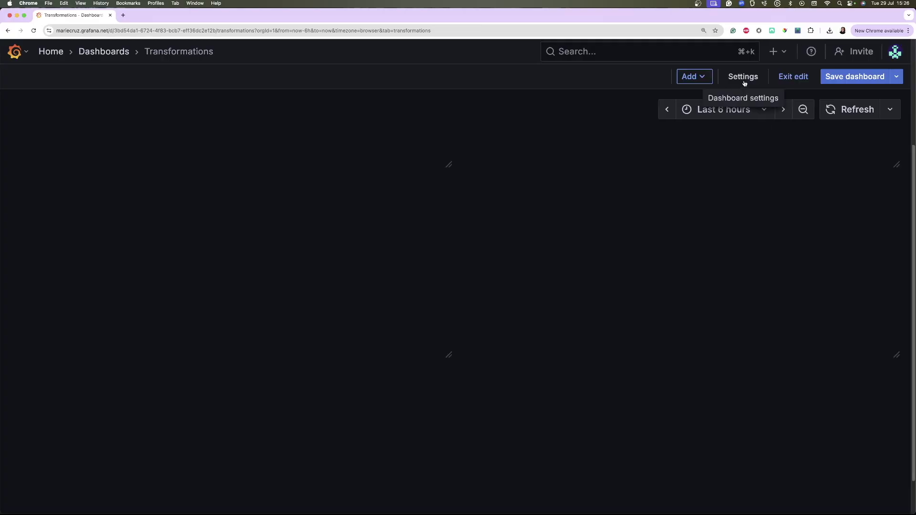
pyautogui.click(892, 184)
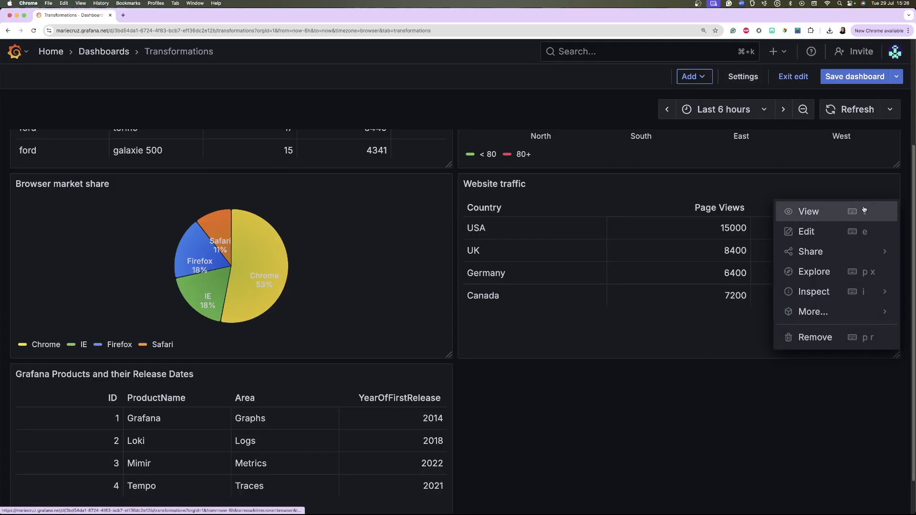
pyautogui.click(851, 233)
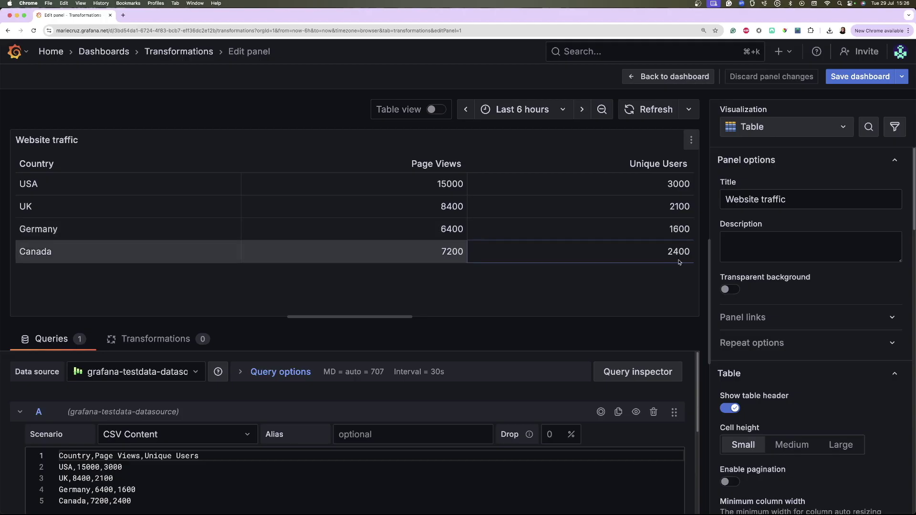
pyautogui.click(174, 340)
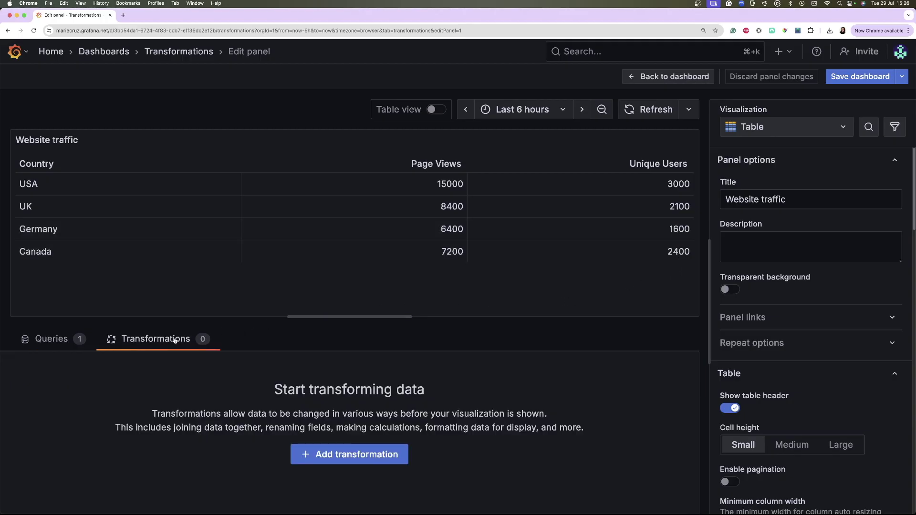
# Add an Add field from calculation transformation in Binary operation mode
pyautogui.click(337, 459)
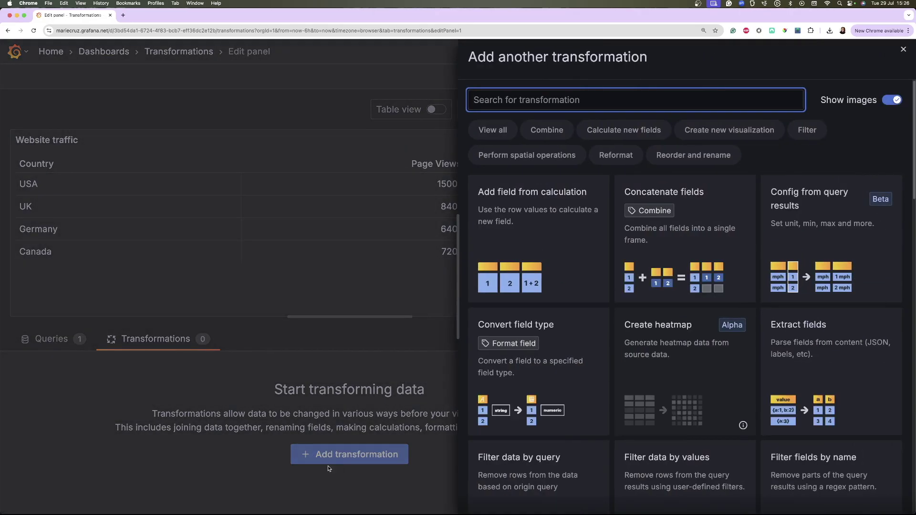
pyautogui.click(542, 222)
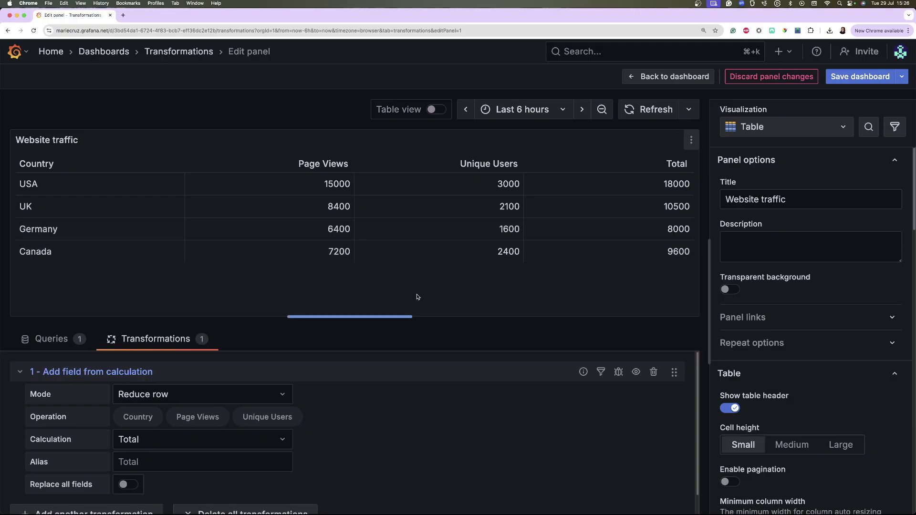
pyautogui.scroll(-1, 340, 436)
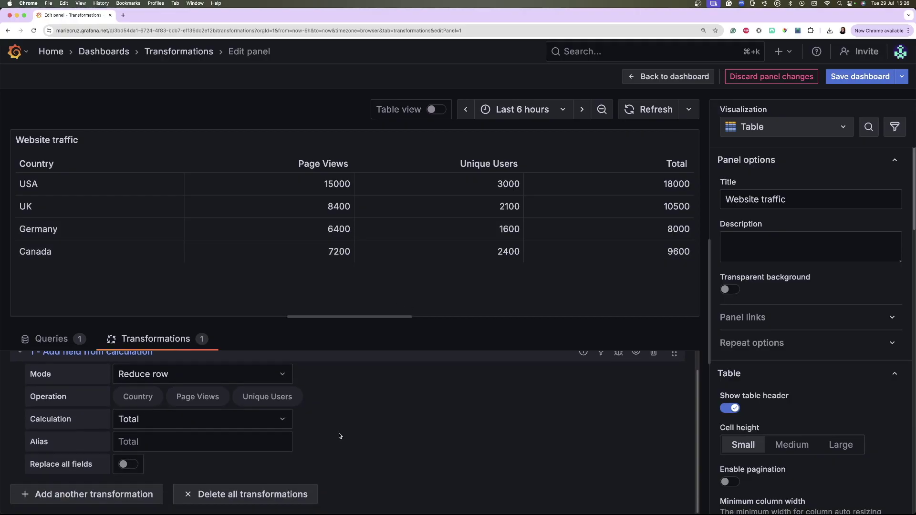
pyautogui.click(136, 369)
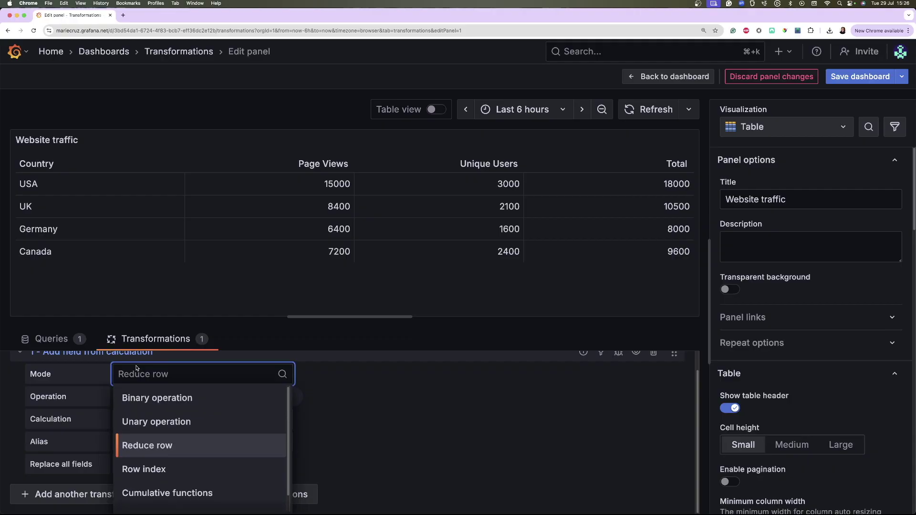
pyautogui.click(139, 396)
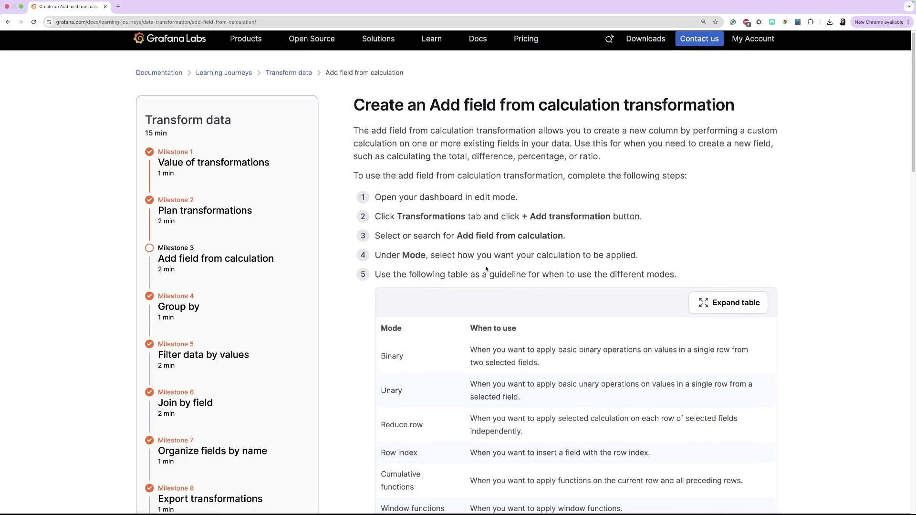
pyautogui.scroll(-3, 706, 238)
pyautogui.click(707, 235)
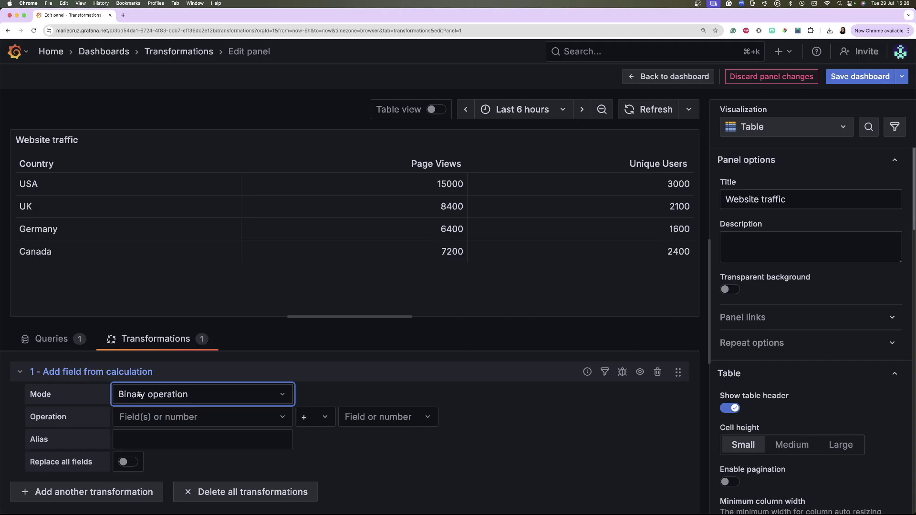
# Divide Page Views by Unique Users as 'Average views per user', refresh, and save the dashboard
pyautogui.click(182, 418)
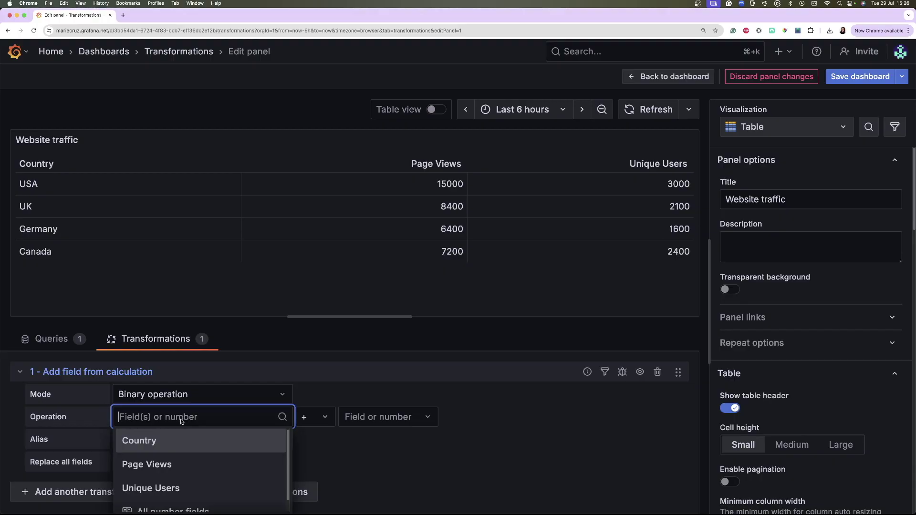
pyautogui.click(146, 464)
pyautogui.click(313, 417)
pyautogui.click(310, 499)
pyautogui.click(394, 418)
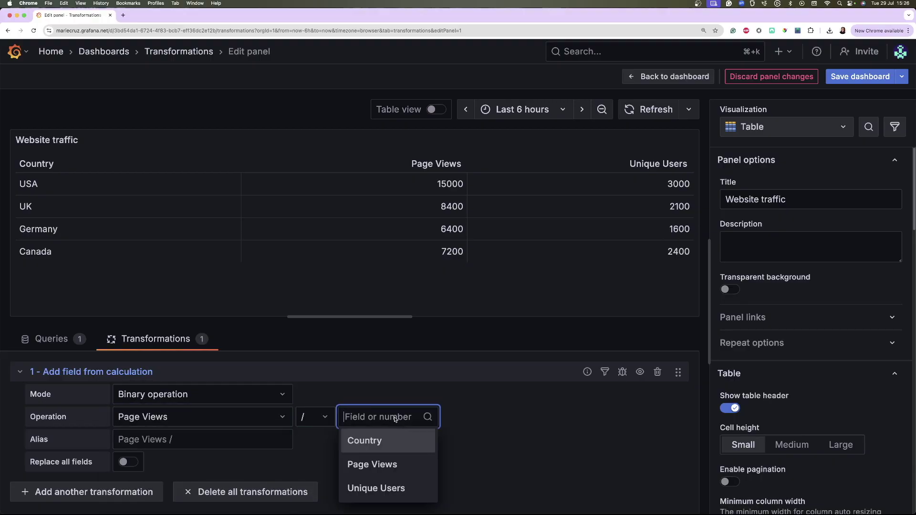
pyautogui.click(376, 488)
pyautogui.click(168, 444)
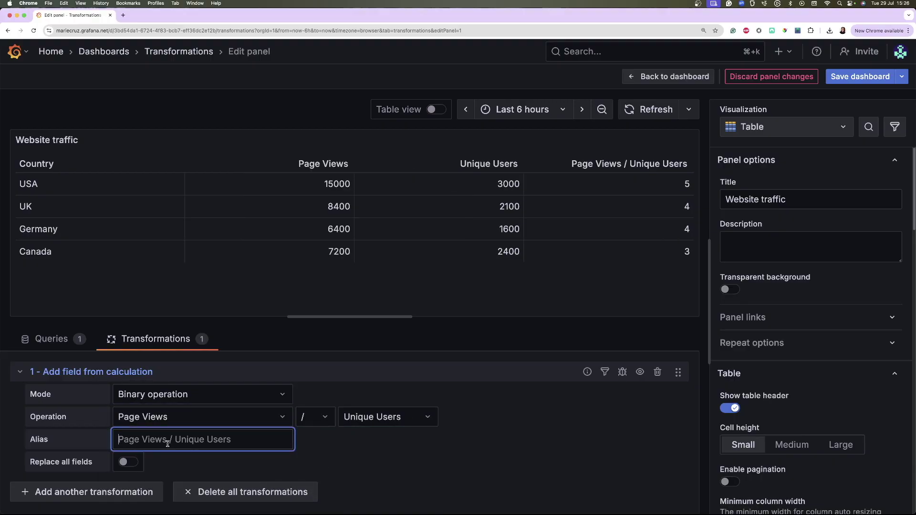
pyautogui.write('Average view')
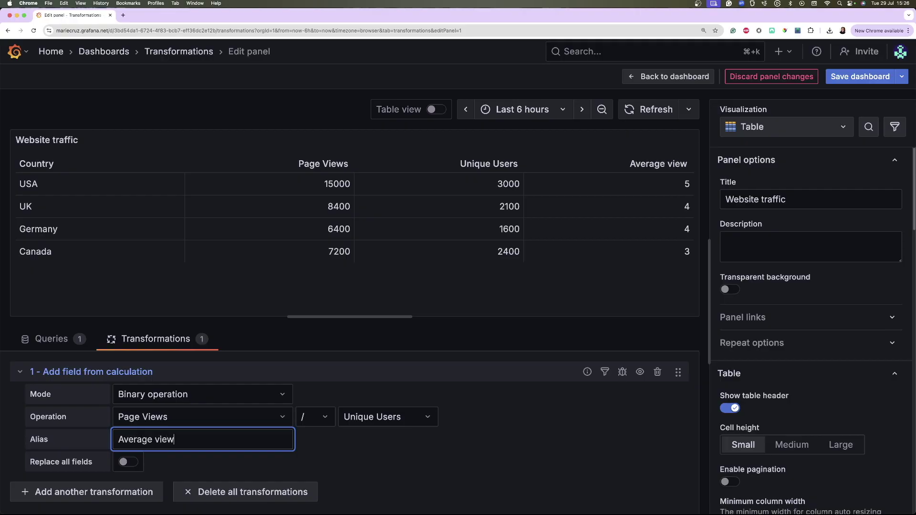
pyautogui.write('s per user')
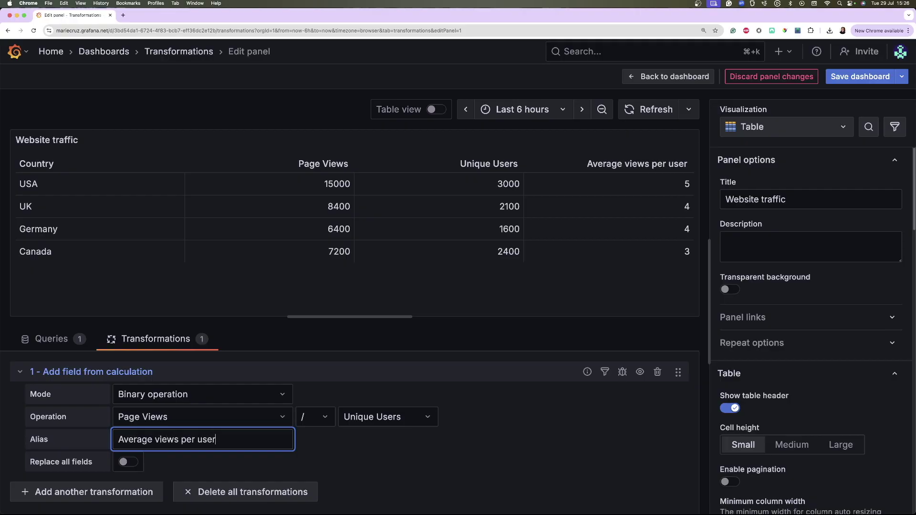
pyautogui.click(632, 109)
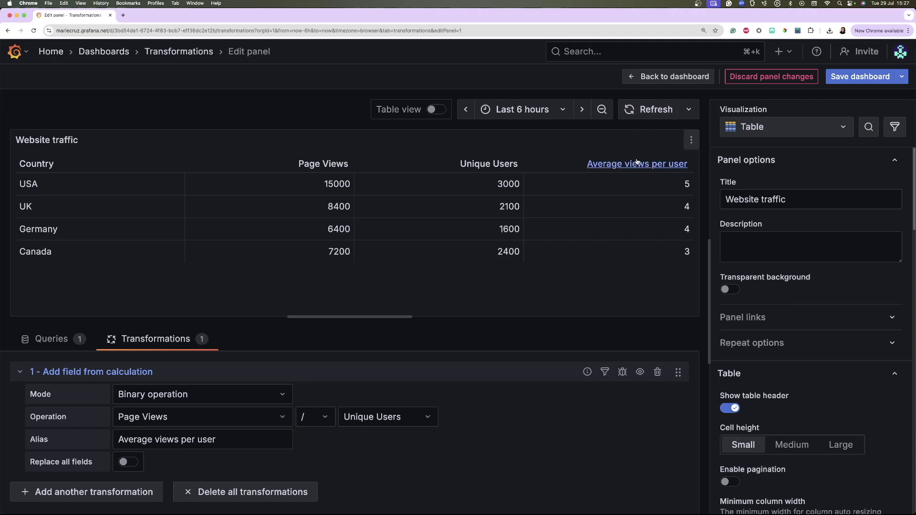
pyautogui.click(859, 78)
pyautogui.click(548, 250)
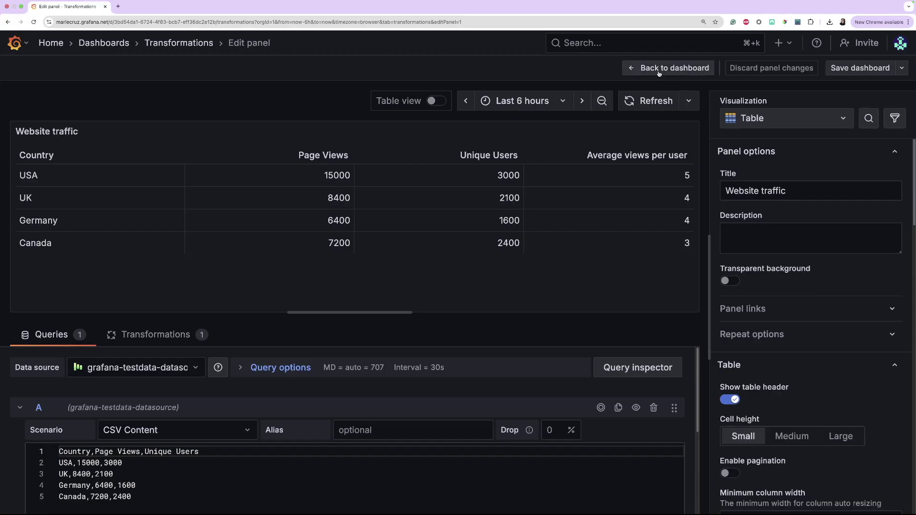
# View the Sales Revenue bar chart alone, then edit it and show its Transformations list
pyautogui.click(659, 73)
pyautogui.moveTo(896, 136)
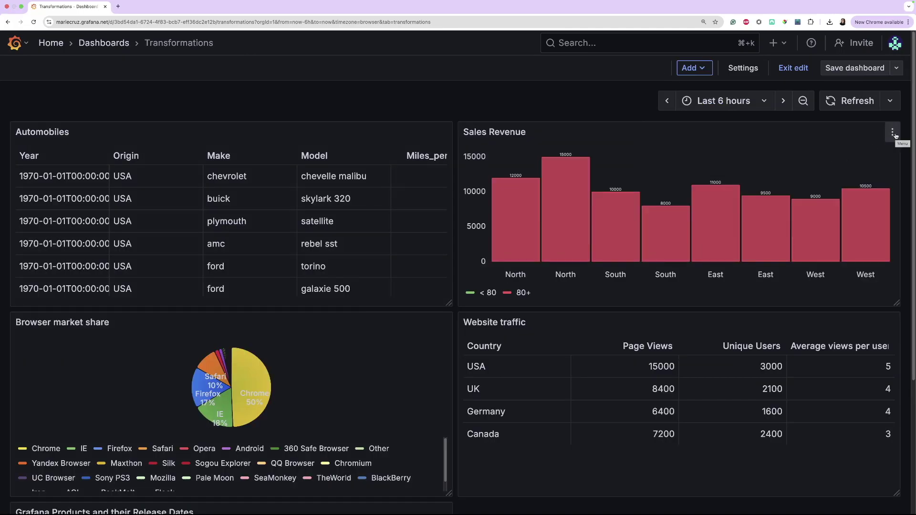
pyautogui.click(895, 136)
pyautogui.click(843, 158)
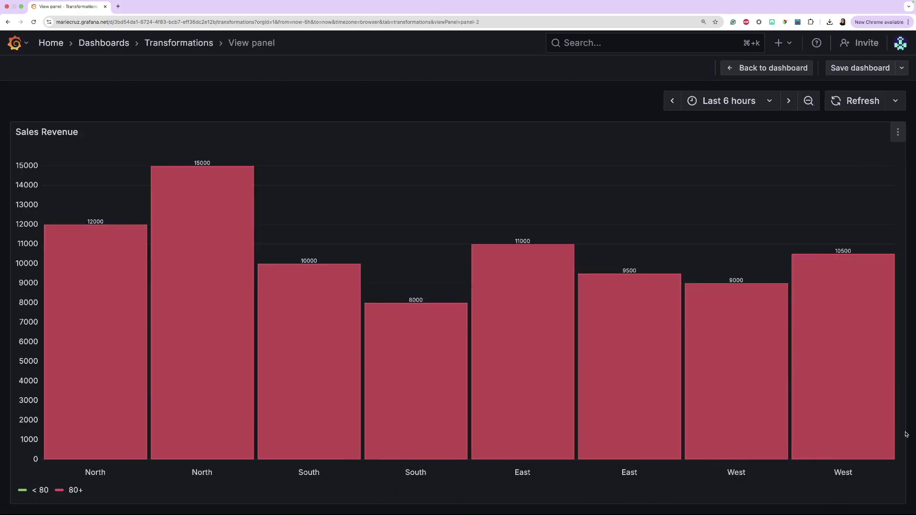
pyautogui.click(898, 132)
pyautogui.click(852, 178)
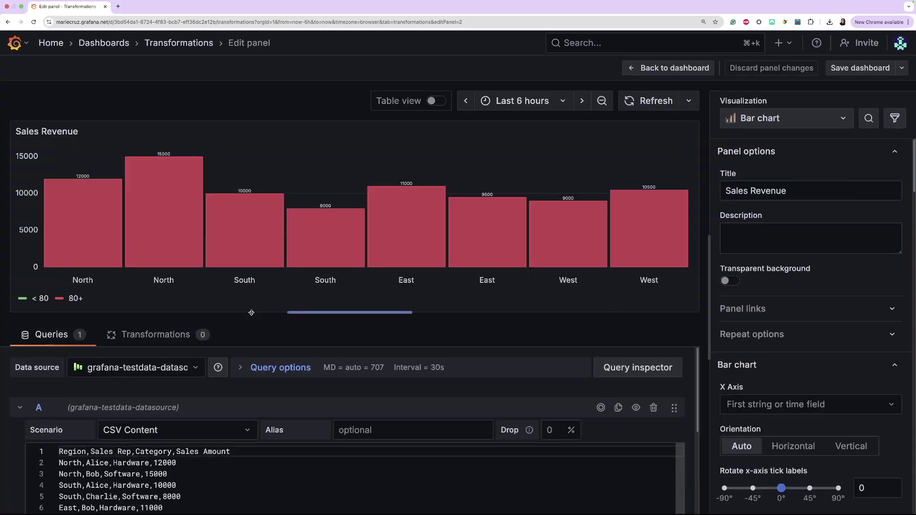
pyautogui.click(155, 335)
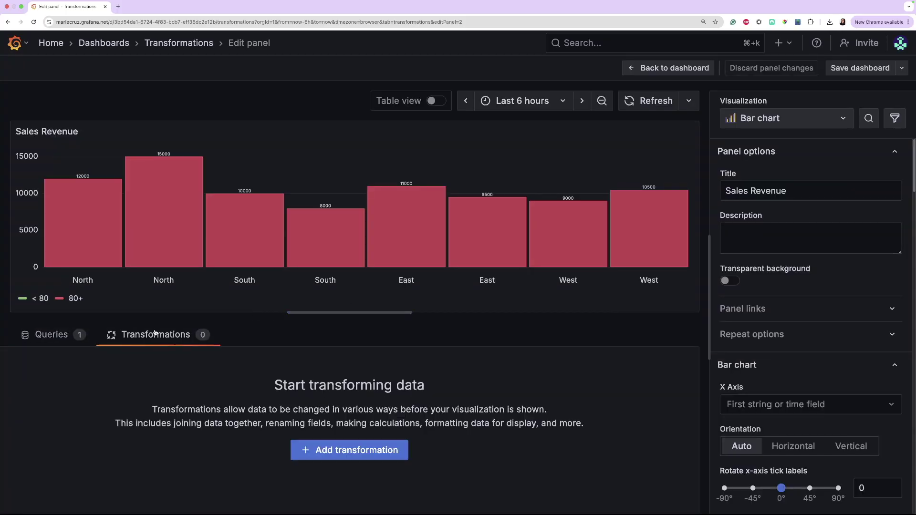
# Add a Group by transformation grouping the sales data by Region
pyautogui.click(334, 457)
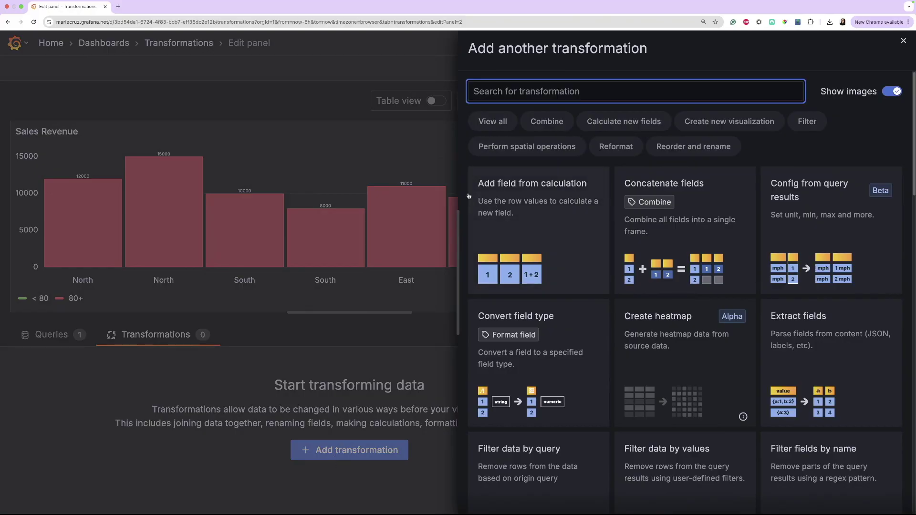
pyautogui.write('group')
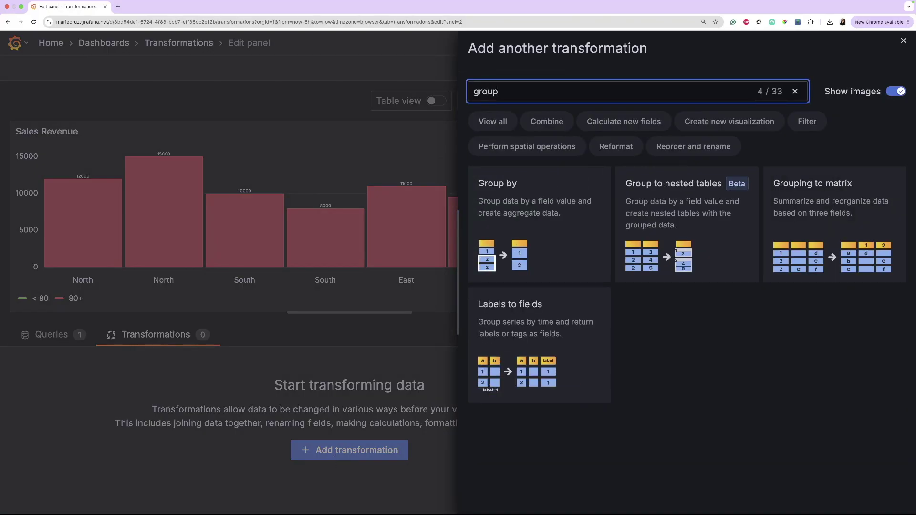
pyautogui.click(537, 216)
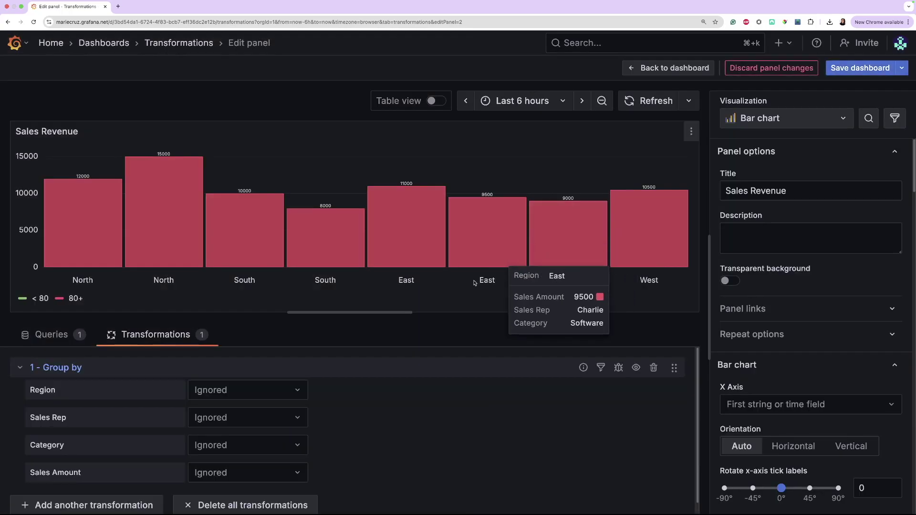
pyautogui.click(223, 391)
pyautogui.click(223, 417)
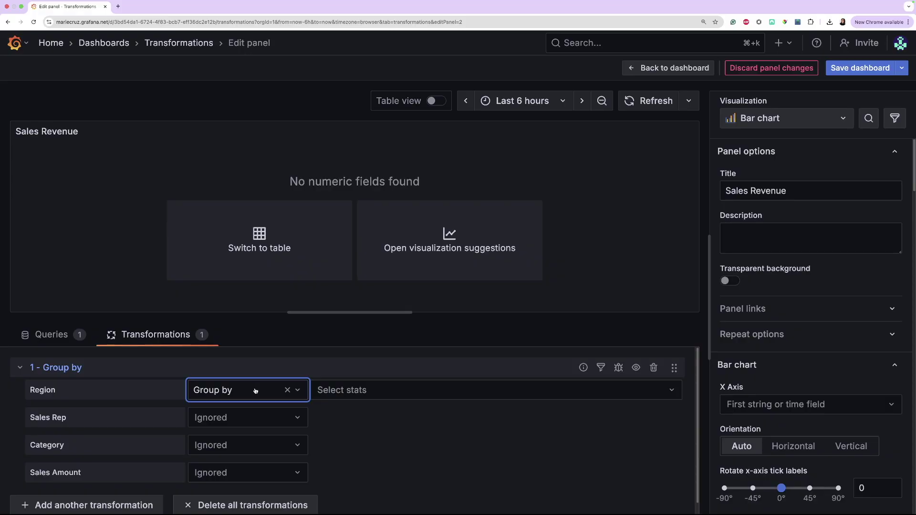
# Calculate the Total of Sales Amount per region, refresh, and save the dashboard
pyautogui.click(256, 471)
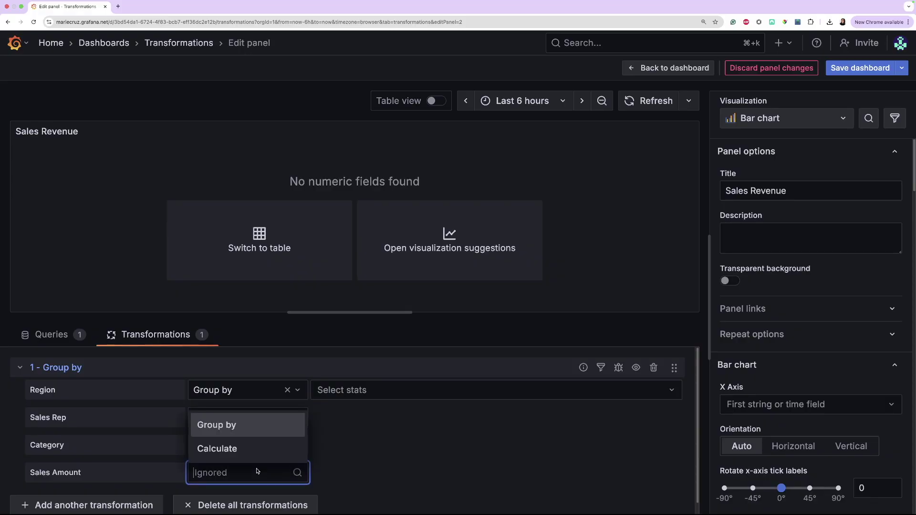
pyautogui.click(242, 446)
pyautogui.click(324, 473)
pyautogui.scroll(-5, 329, 444)
pyautogui.click(333, 449)
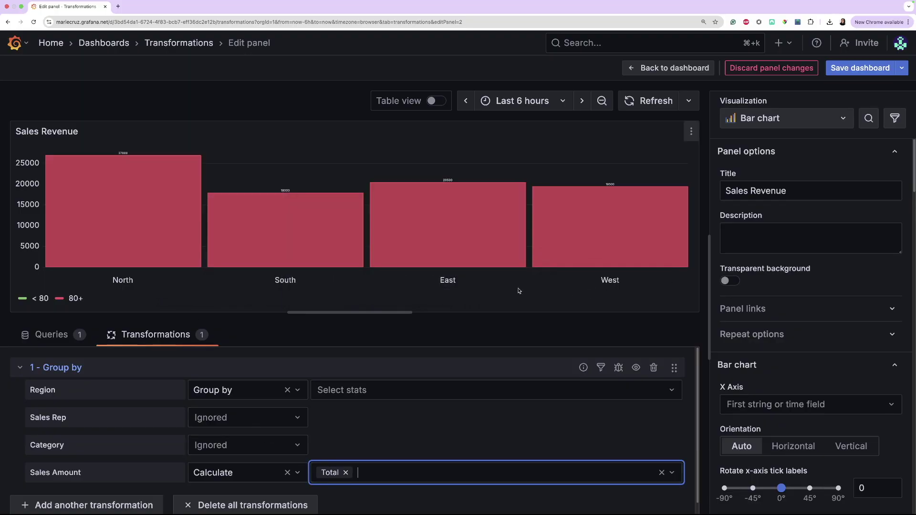
pyautogui.click(636, 102)
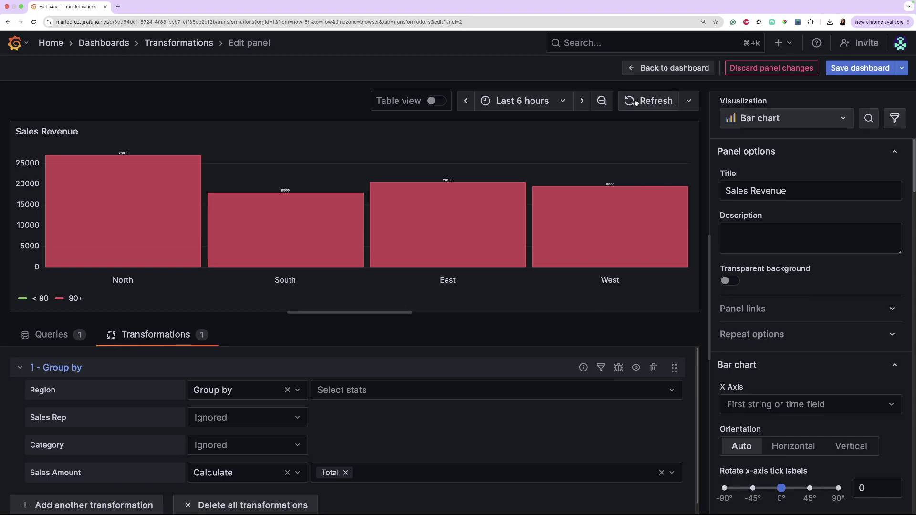
pyautogui.click(860, 68)
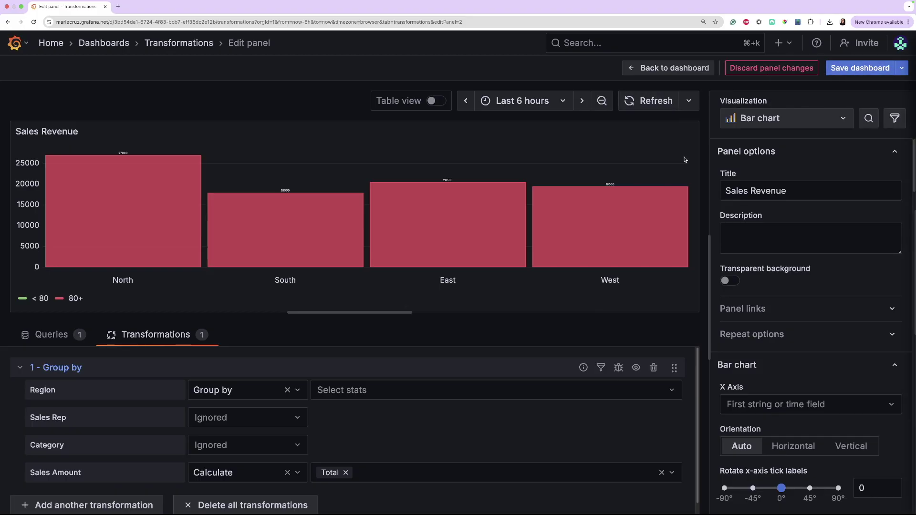
pyautogui.click(554, 237)
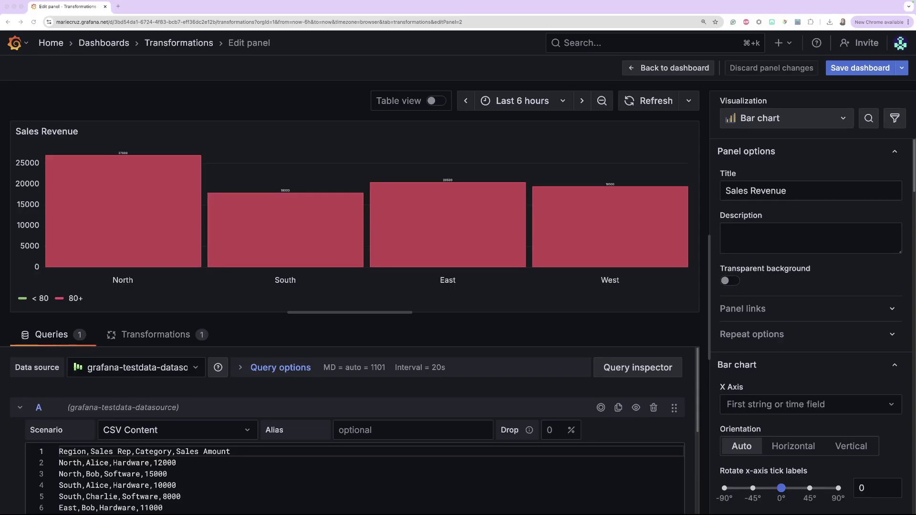
# View the Browser market share pie chart full size, then open it in the panel editor
pyautogui.click(634, 71)
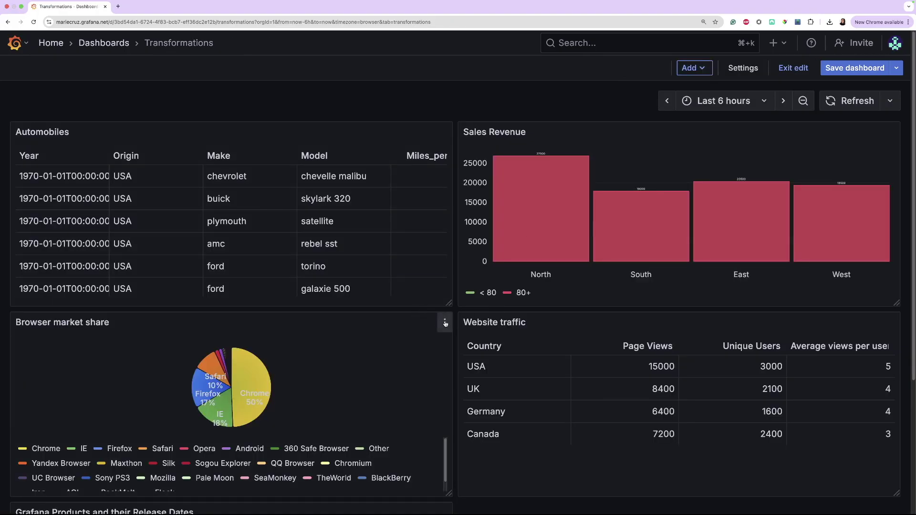
pyautogui.click(445, 322)
pyautogui.click(396, 350)
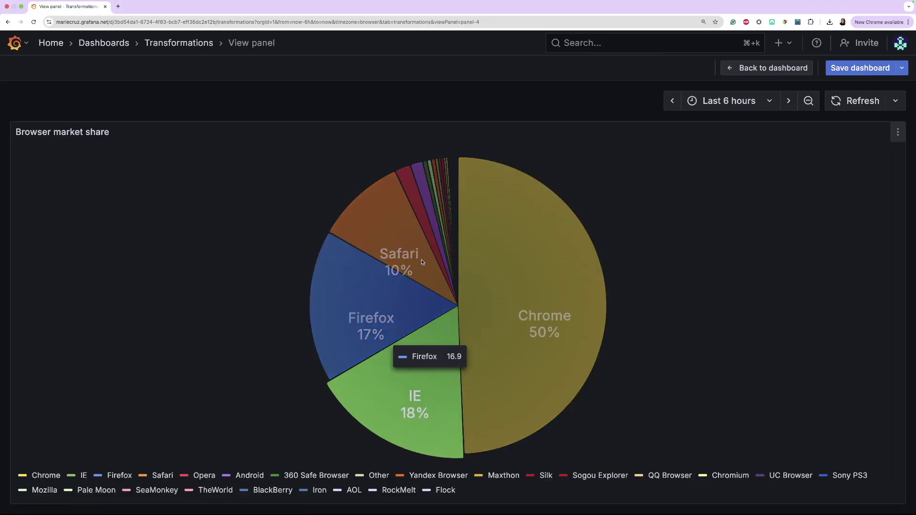
pyautogui.moveTo(536, 260)
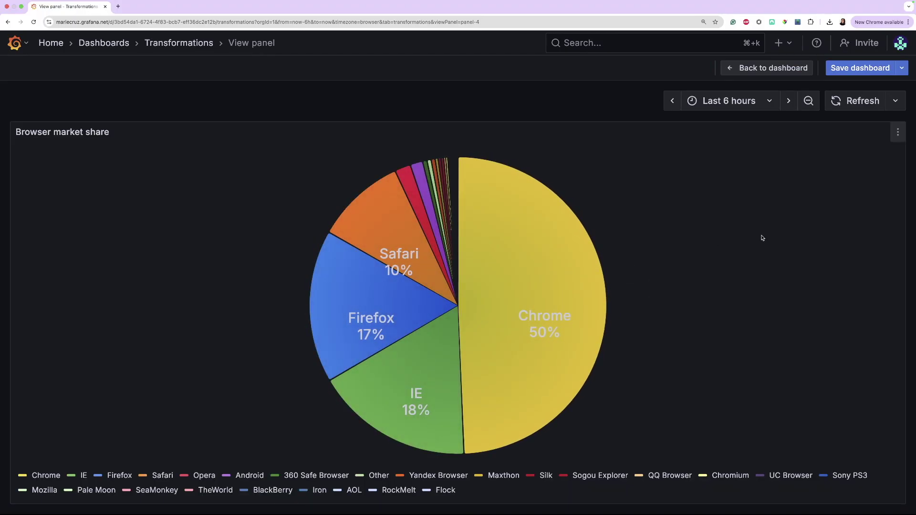
pyautogui.click(897, 132)
pyautogui.click(832, 178)
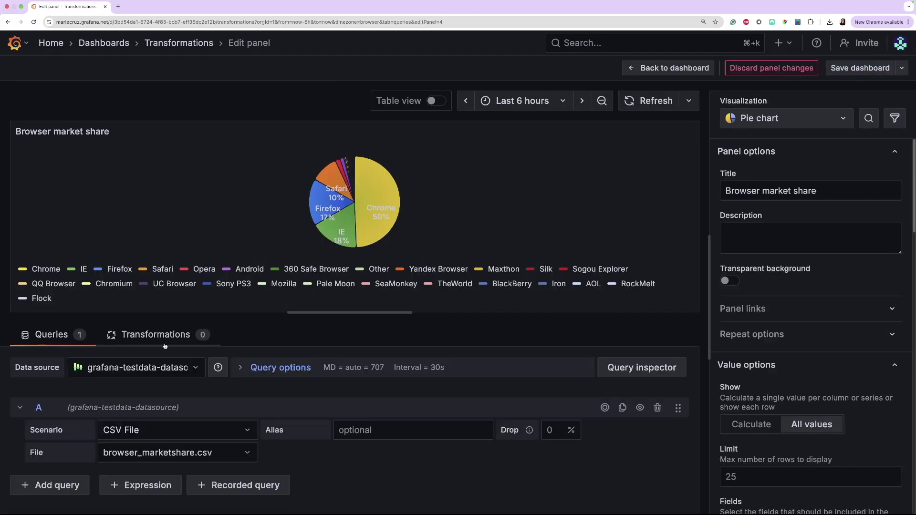
# Add a Filter data by values transformation set to Exclude and Match all, with a new condition
pyautogui.click(161, 336)
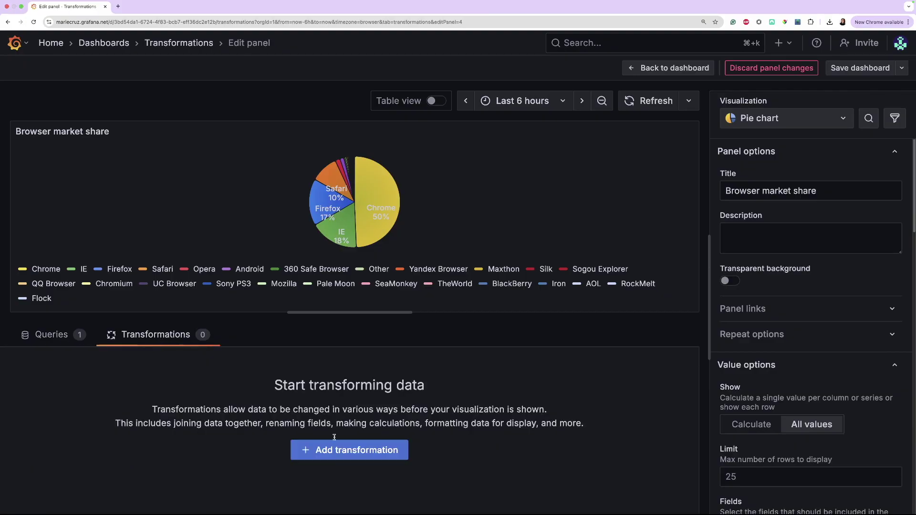
pyautogui.click(356, 460)
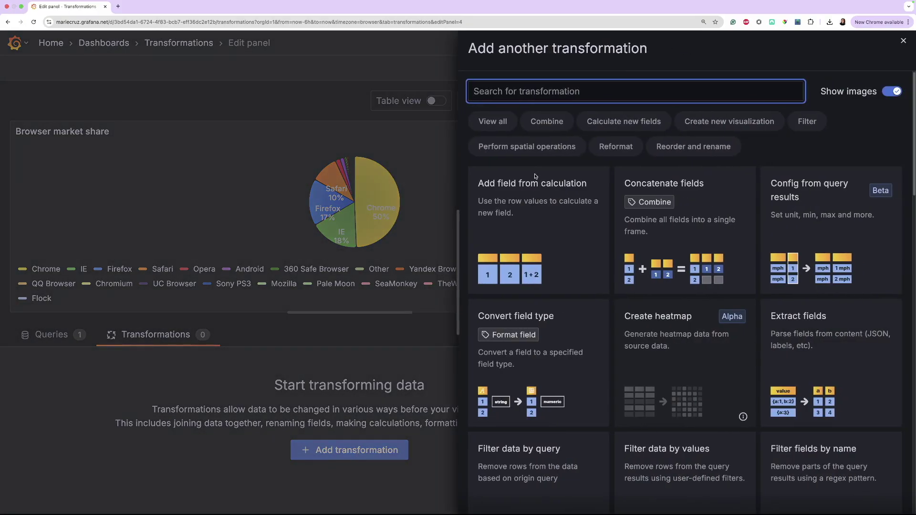
pyautogui.write('filter')
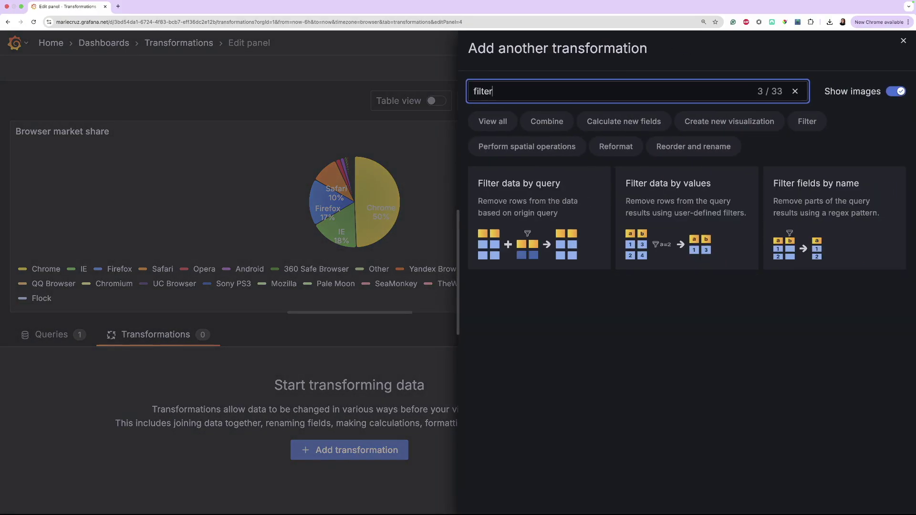
pyautogui.click(670, 199)
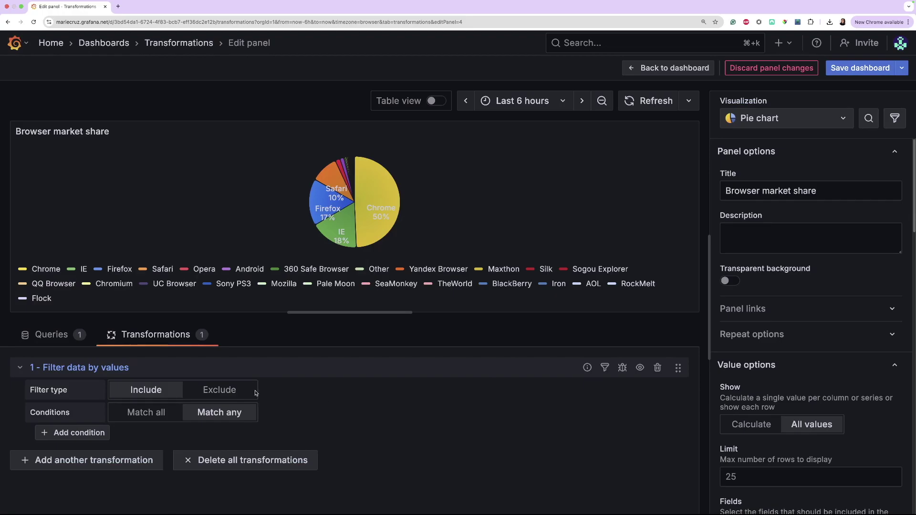
pyautogui.click(208, 392)
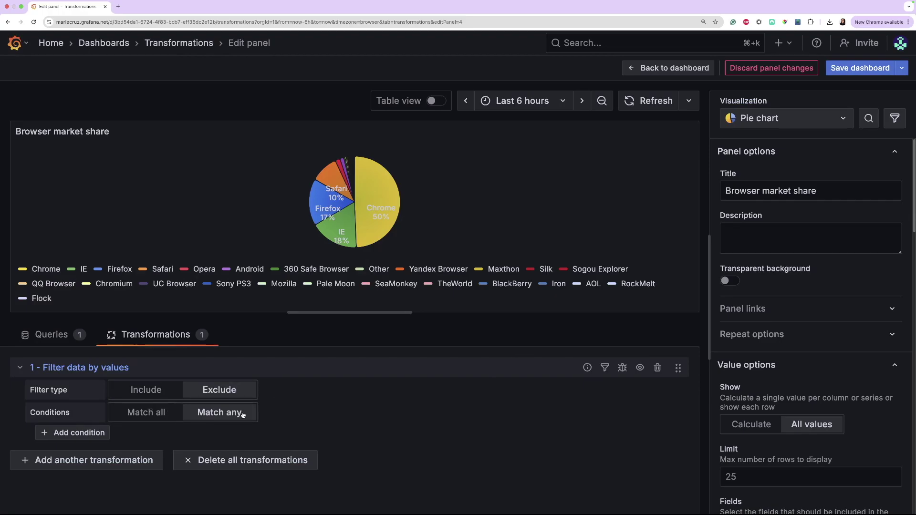
pyautogui.click(127, 412)
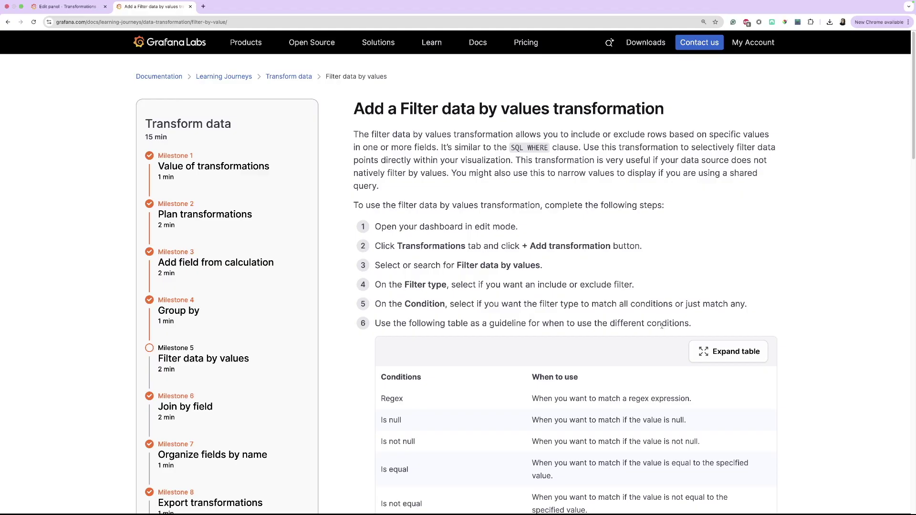
pyautogui.scroll(-2, 668, 315)
pyautogui.click(712, 272)
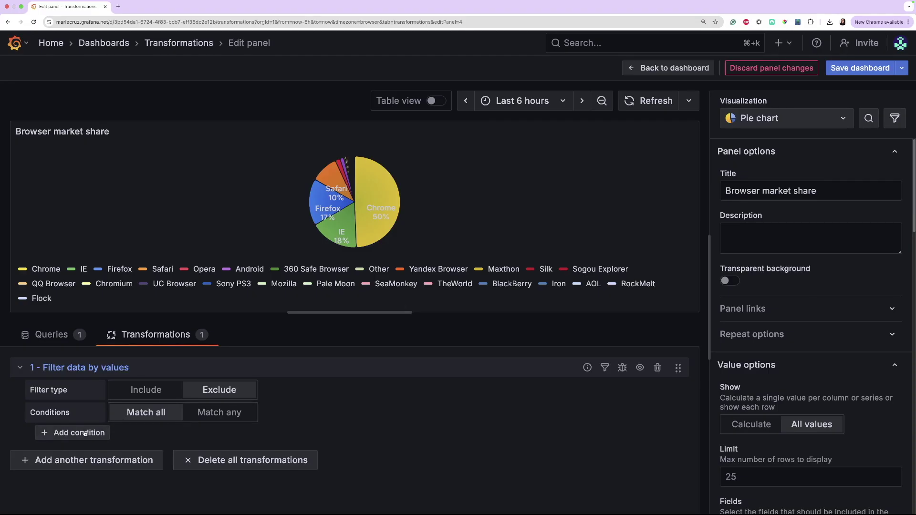
pyautogui.click(86, 433)
# Set the filter condition to Market share Is lower or equal to 5
pyautogui.click(179, 445)
pyautogui.click(155, 490)
pyautogui.click(339, 439)
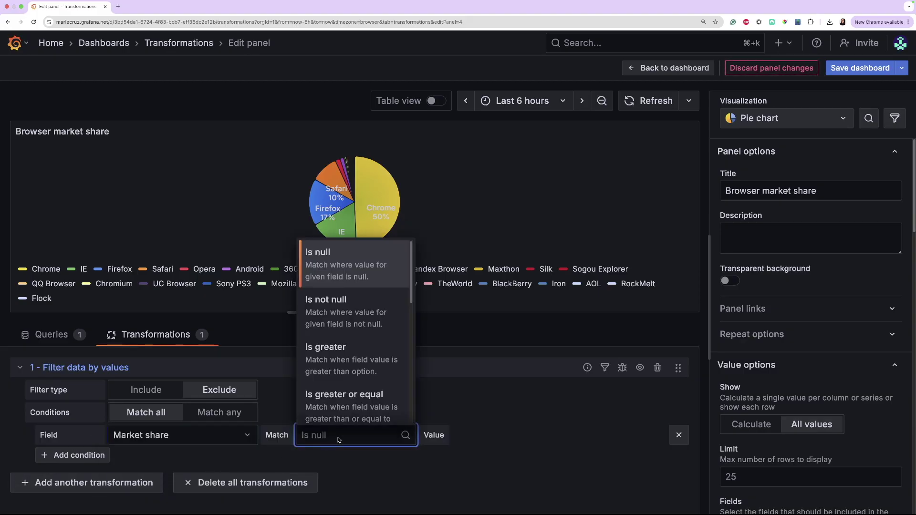
pyautogui.scroll(-5, 355, 334)
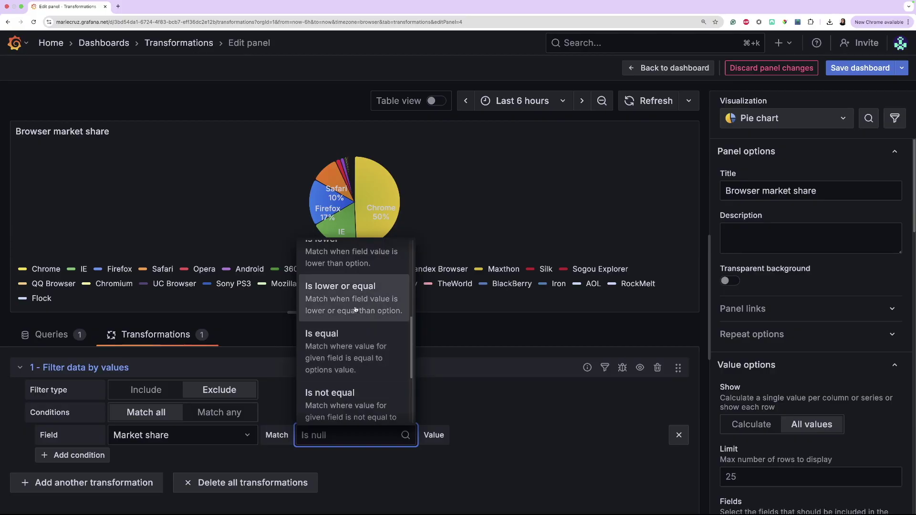
pyautogui.click(356, 309)
pyautogui.click(452, 435)
pyautogui.write('5')
pyautogui.click(442, 482)
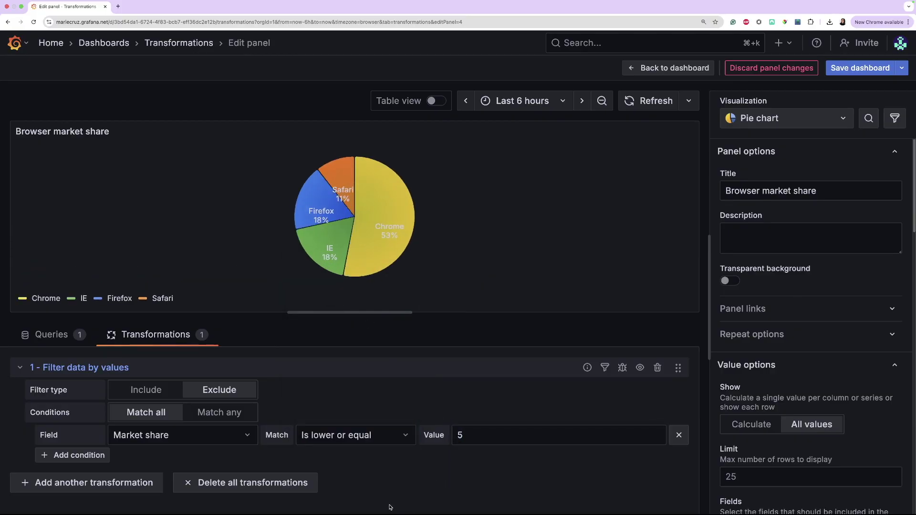
# Refresh the pie chart, save the dashboard, and go back to the dashboard
pyautogui.click(630, 99)
pyautogui.click(845, 70)
pyautogui.click(544, 244)
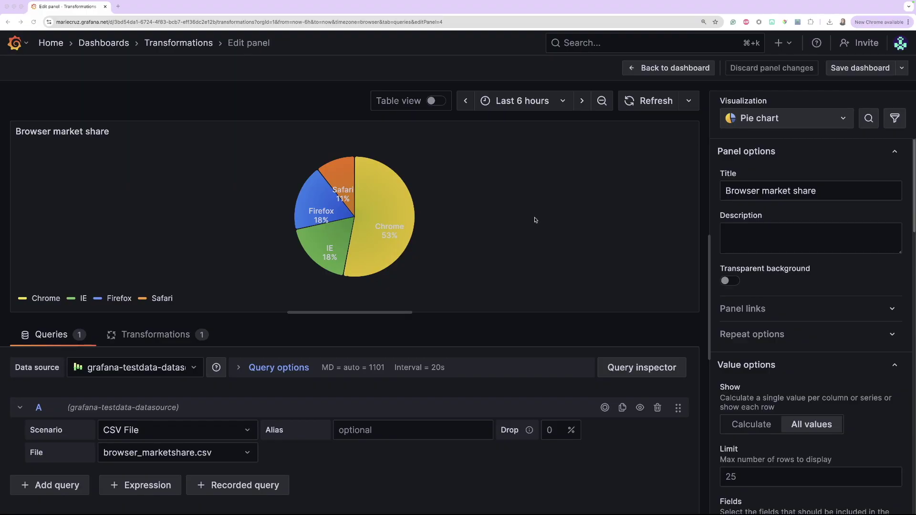
pyautogui.click(632, 69)
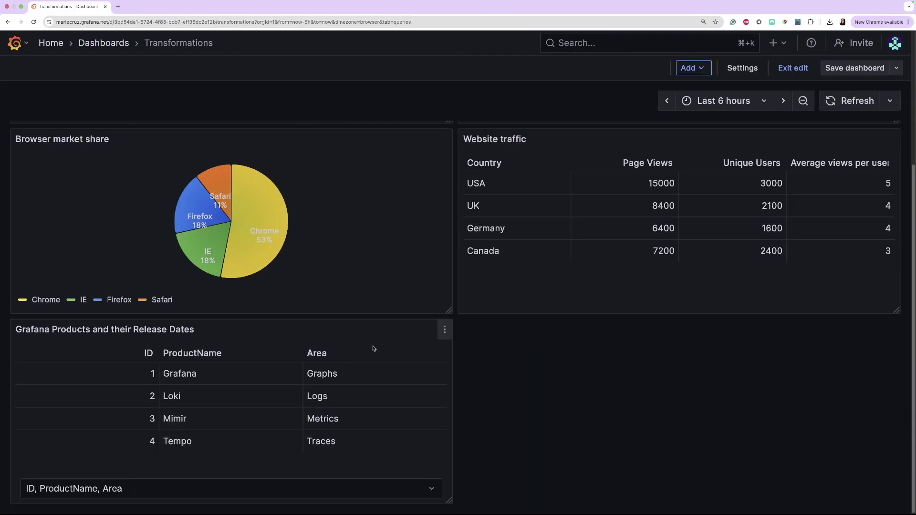
# View the Grafana Products panel full size, checking the ID, YearOfFirstRelease frame, then ID, ProductName, Area
pyautogui.click(445, 330)
pyautogui.click(368, 182)
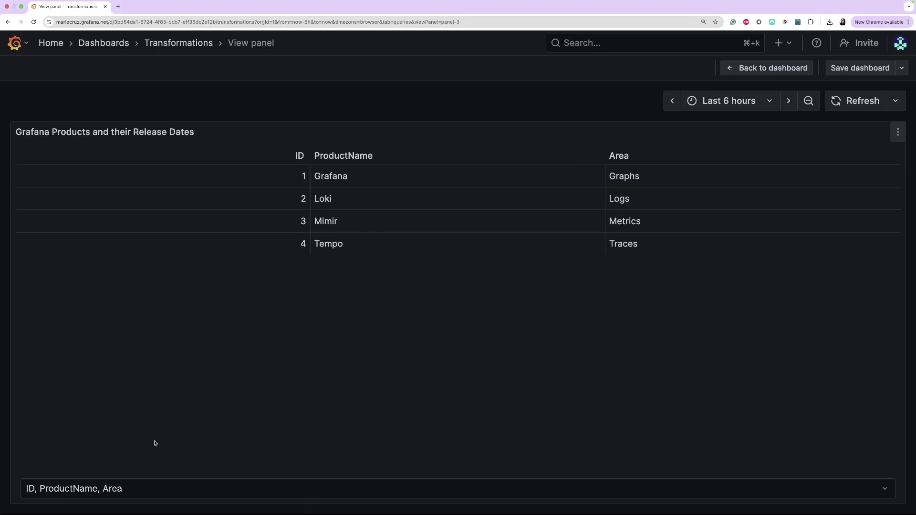
pyautogui.click(148, 482)
pyautogui.click(99, 464)
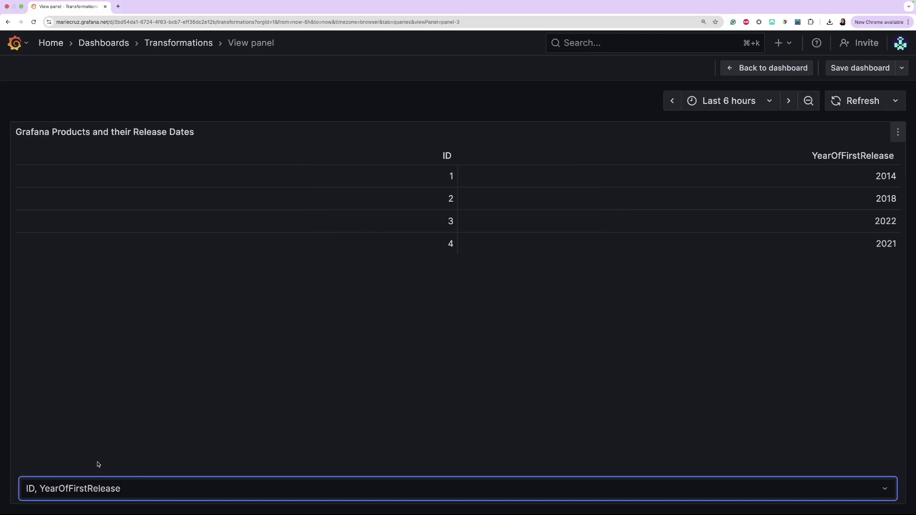
pyautogui.click(109, 486)
pyautogui.click(110, 446)
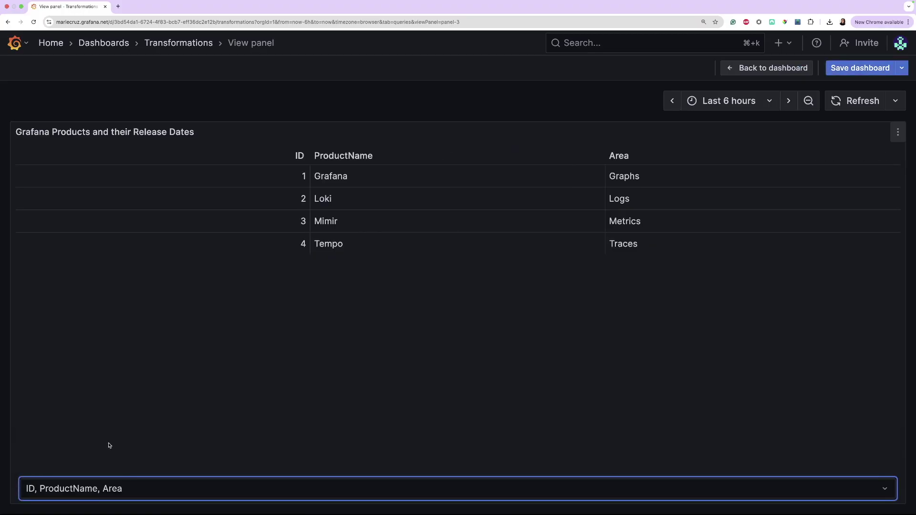
# Add a Join by field transformation to the Grafana Products panel and review its join modes
pyautogui.click(898, 132)
pyautogui.click(832, 177)
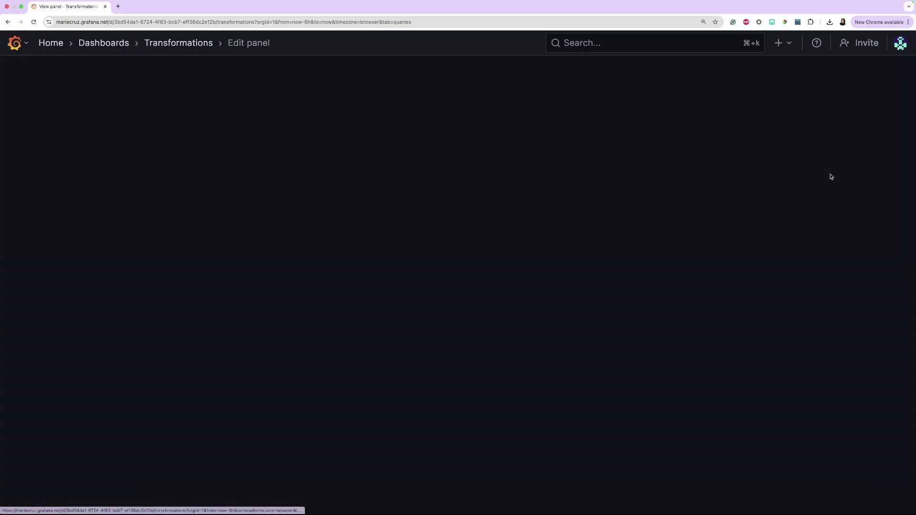
pyautogui.click(160, 336)
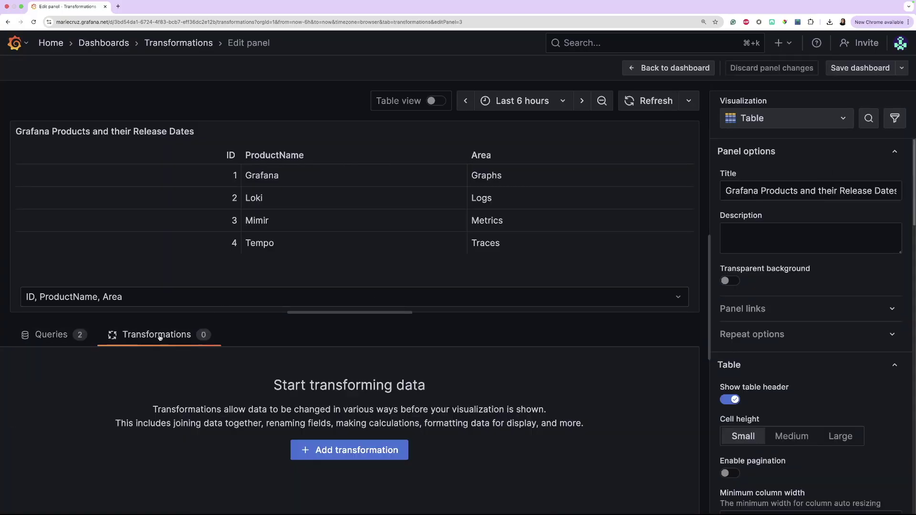
pyautogui.click(328, 447)
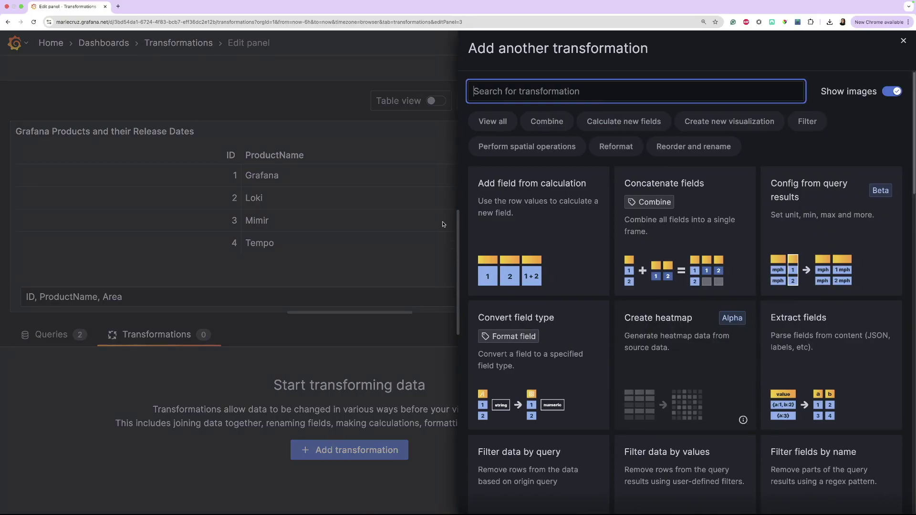
pyautogui.write('join')
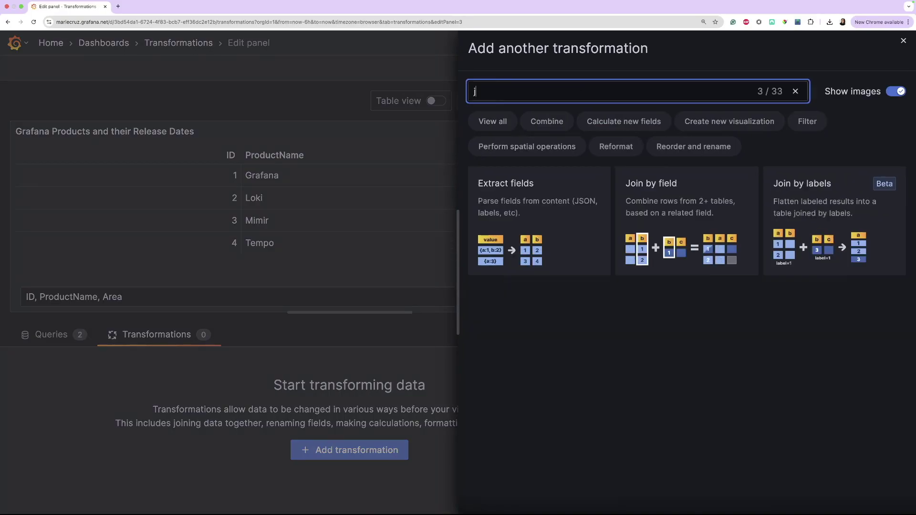
pyautogui.click(521, 203)
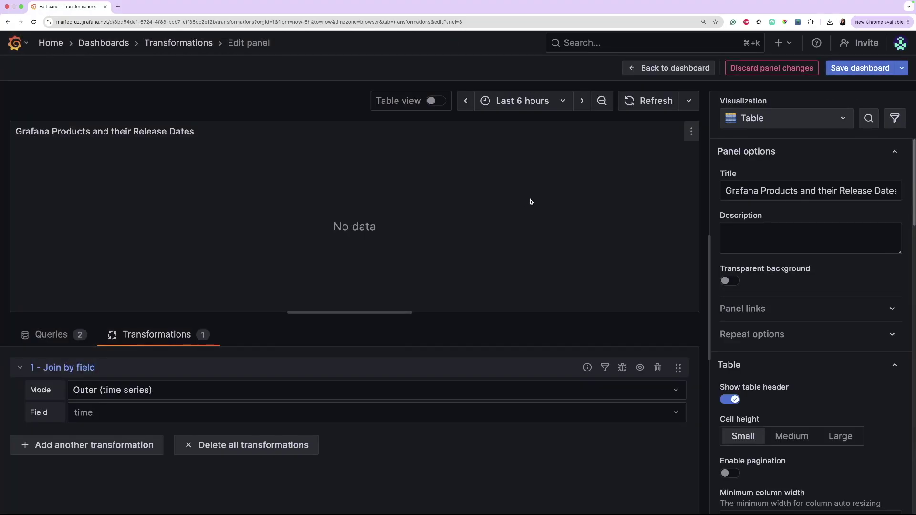
pyautogui.click(96, 391)
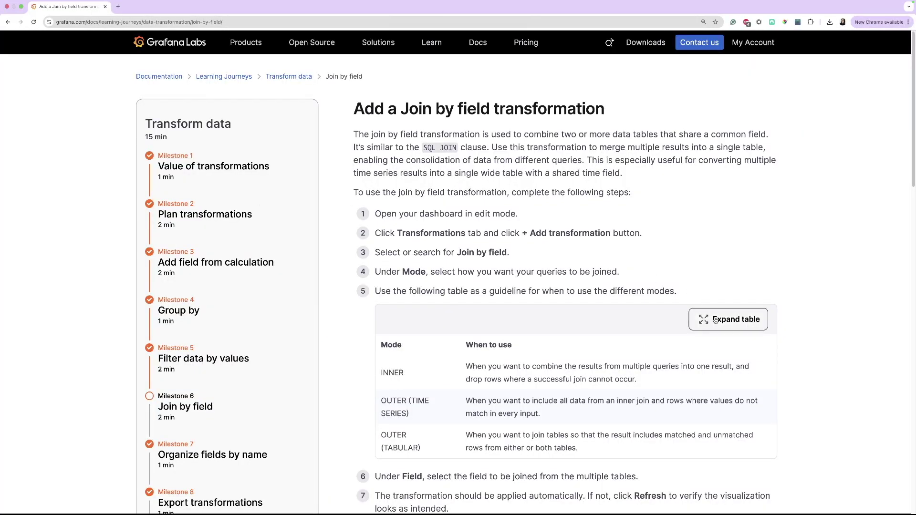
pyautogui.click(716, 321)
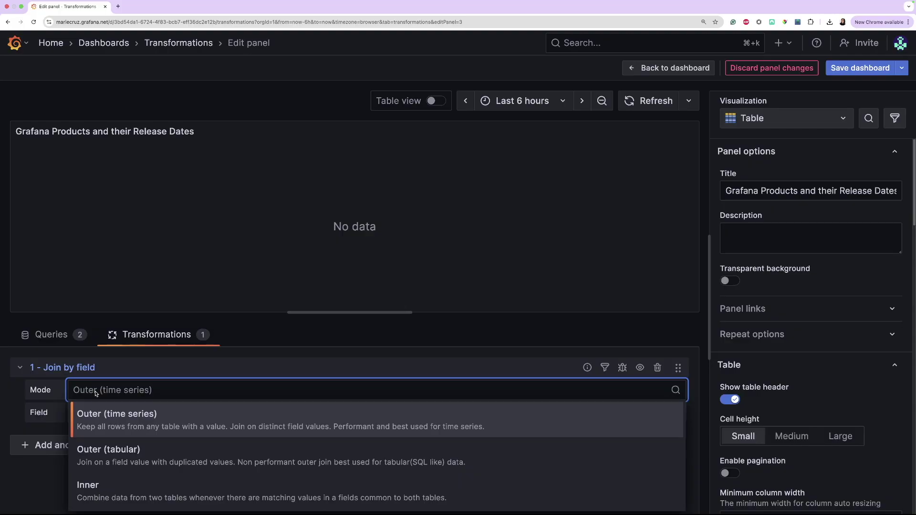
# Inner-join the product tables on ID, save the dashboard, and return to it
pyautogui.click(109, 489)
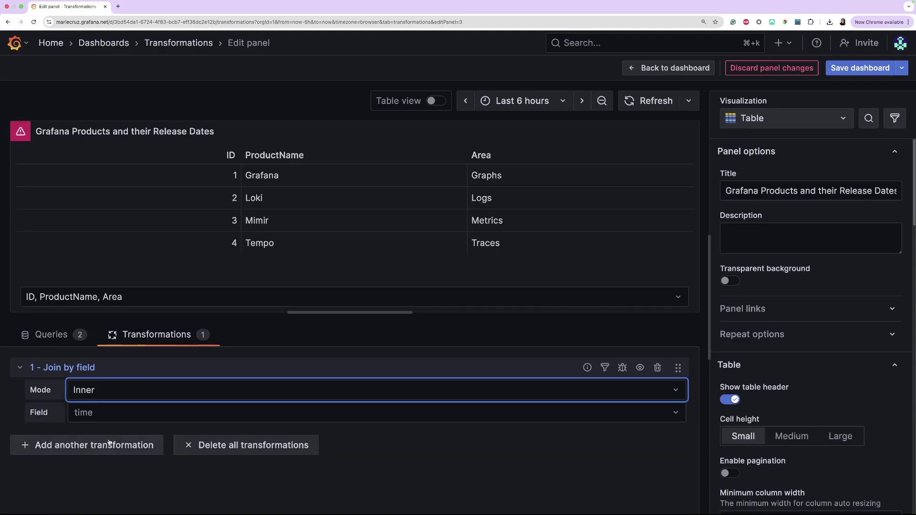
pyautogui.click(109, 413)
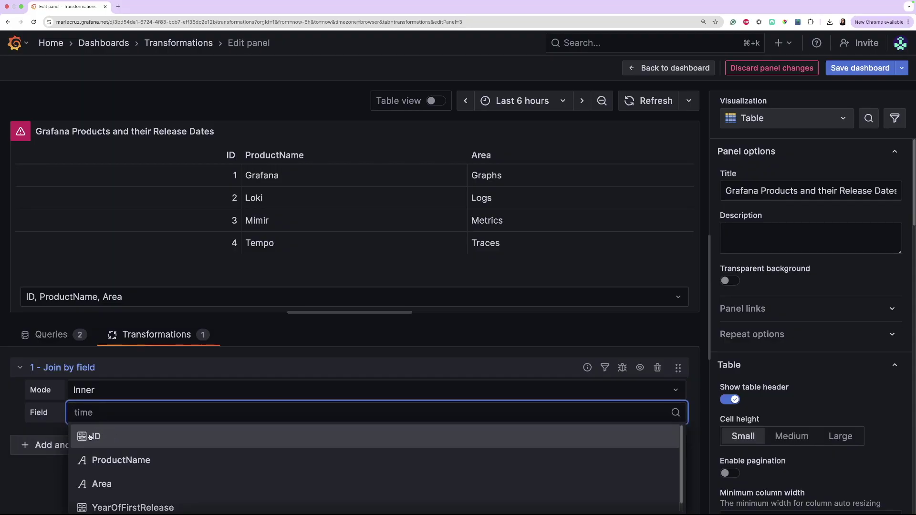
pyautogui.click(90, 437)
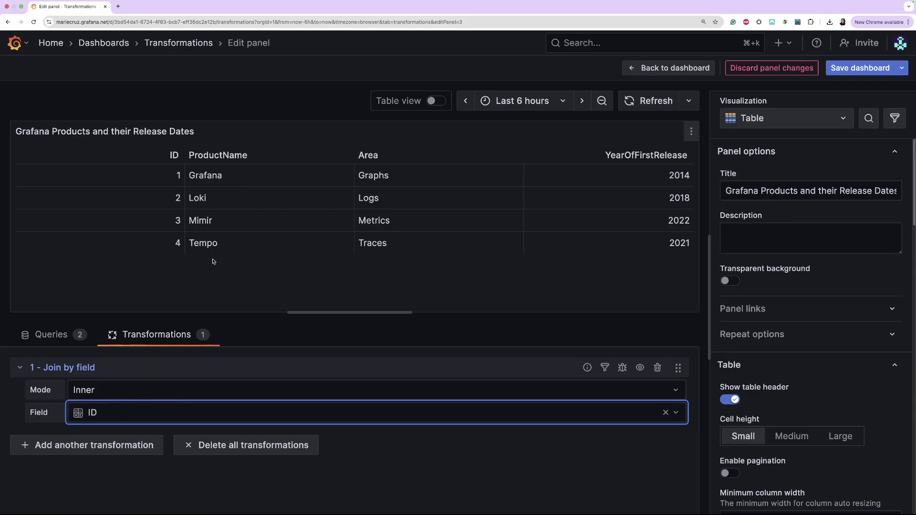
pyautogui.click(408, 260)
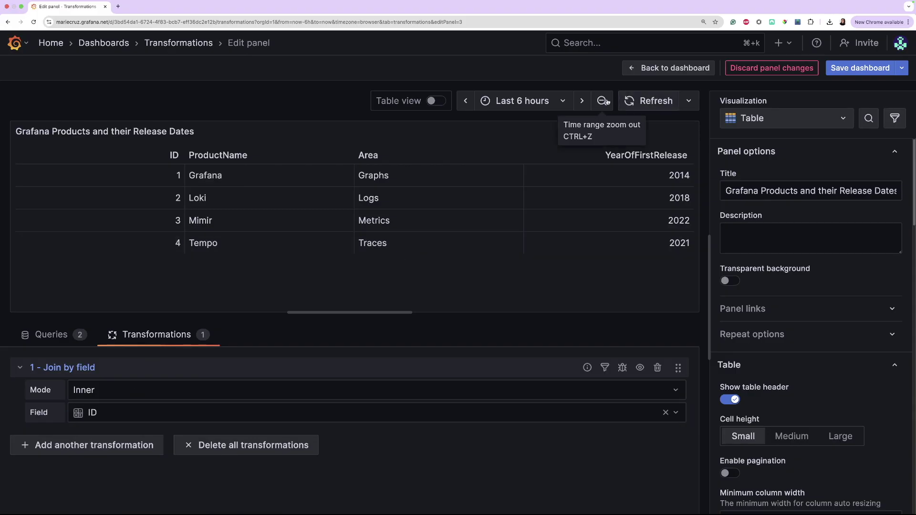
pyautogui.click(827, 68)
pyautogui.click(551, 241)
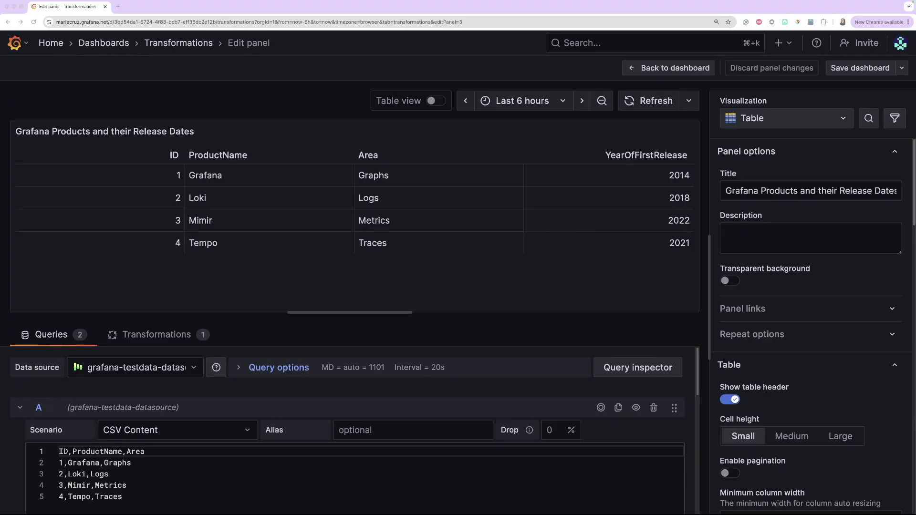
pyautogui.click(635, 74)
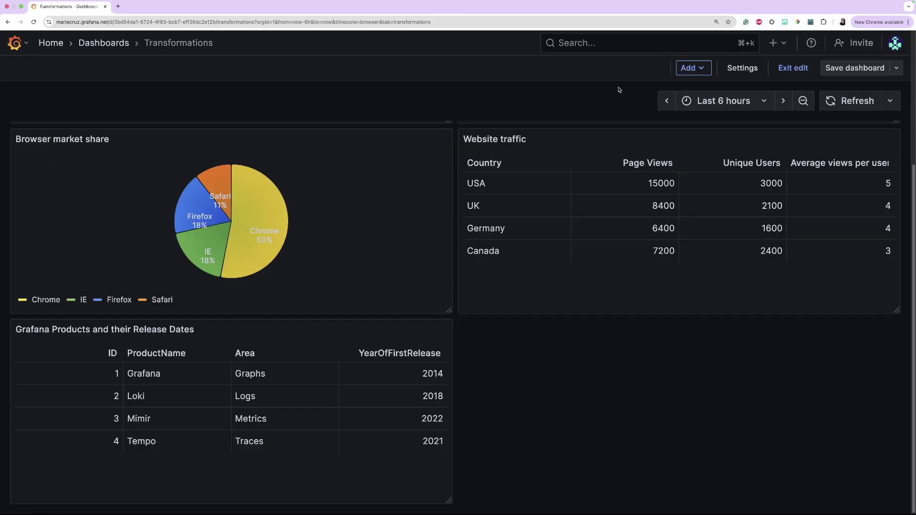
# View the Automobiles panel full-screen, then open it for editing
pyautogui.scroll(1, 478, 297)
pyautogui.scroll(4, 478, 298)
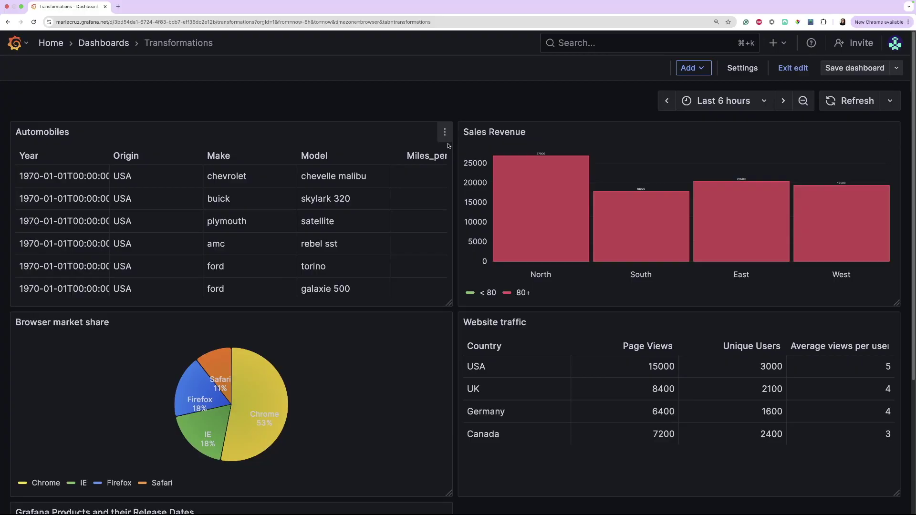
pyautogui.click(446, 136)
pyautogui.click(367, 158)
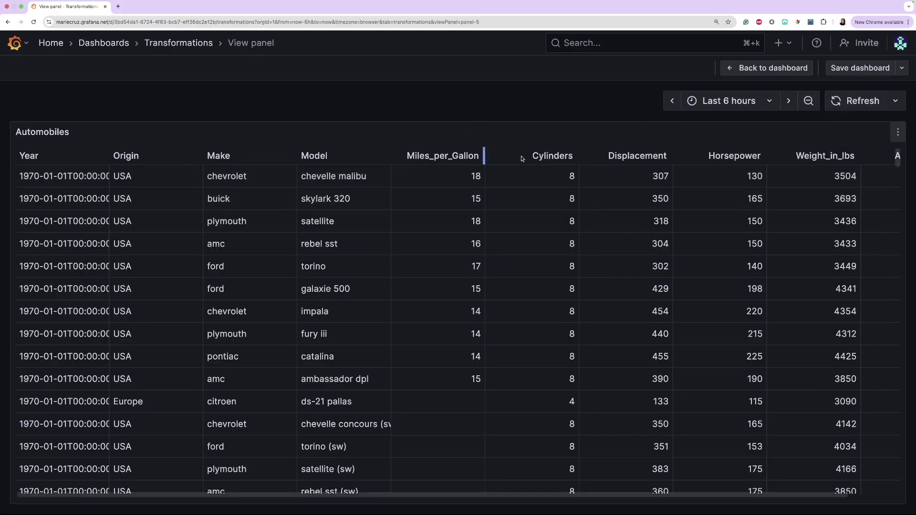
pyautogui.click(896, 134)
pyautogui.click(833, 177)
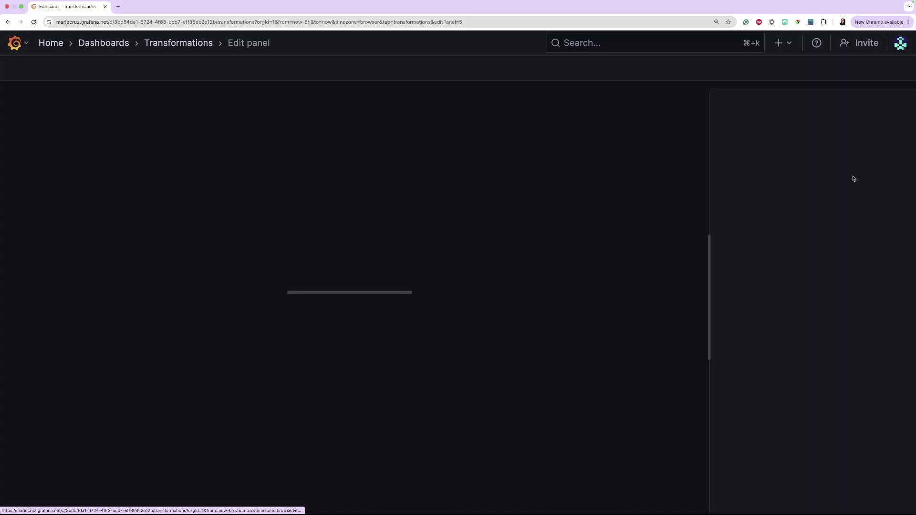
# Add an Organize fields by name transformation with manual field ordering
pyautogui.click(184, 333)
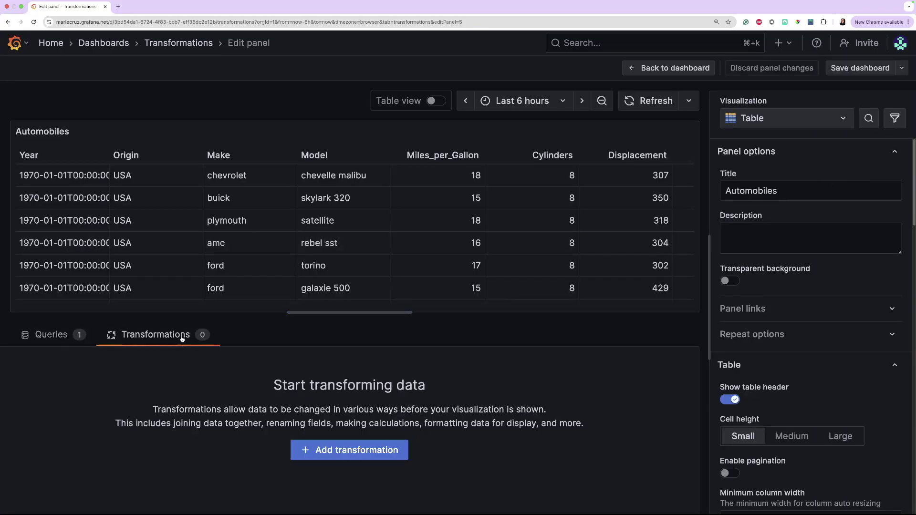
pyautogui.click(350, 451)
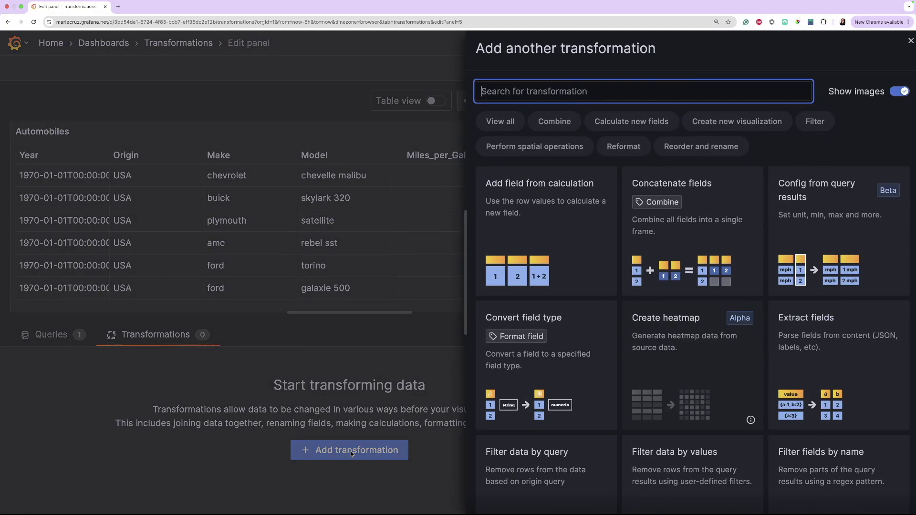
pyautogui.write('orga')
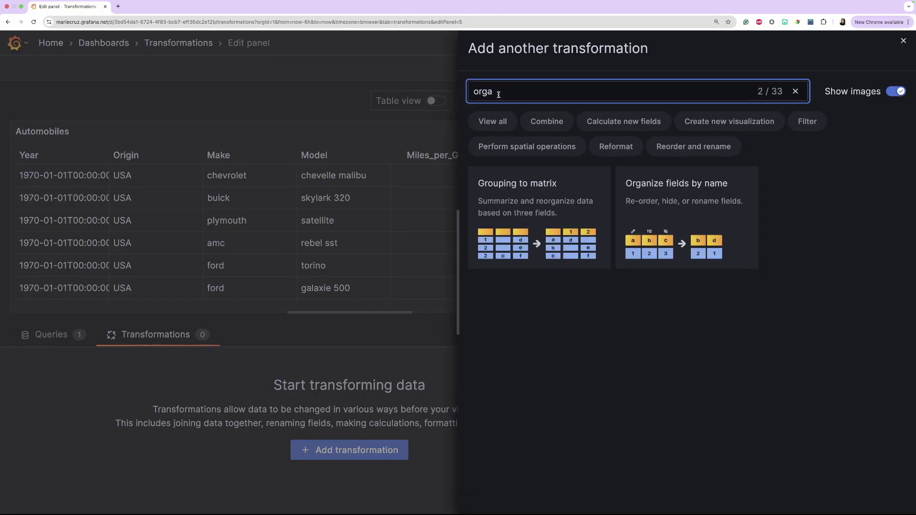
pyautogui.click(658, 203)
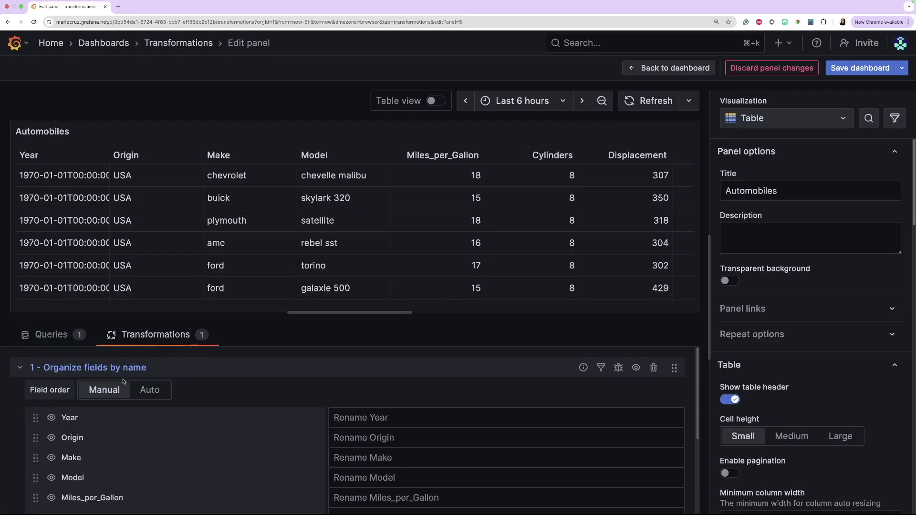
pyautogui.click(168, 392)
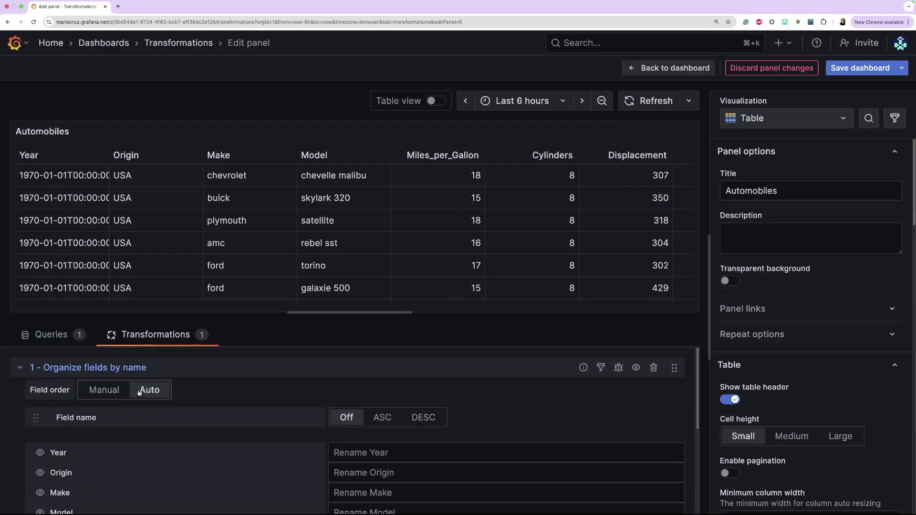
pyautogui.click(101, 395)
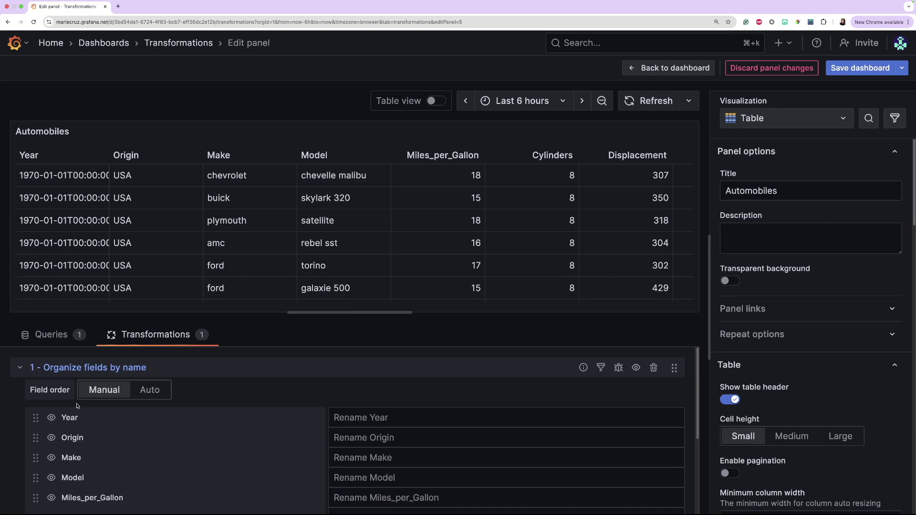
# Hide Year and Origin, rename Miles_per_Gallon to 'Miles per Gallon', and refresh the panel
pyautogui.click(52, 419)
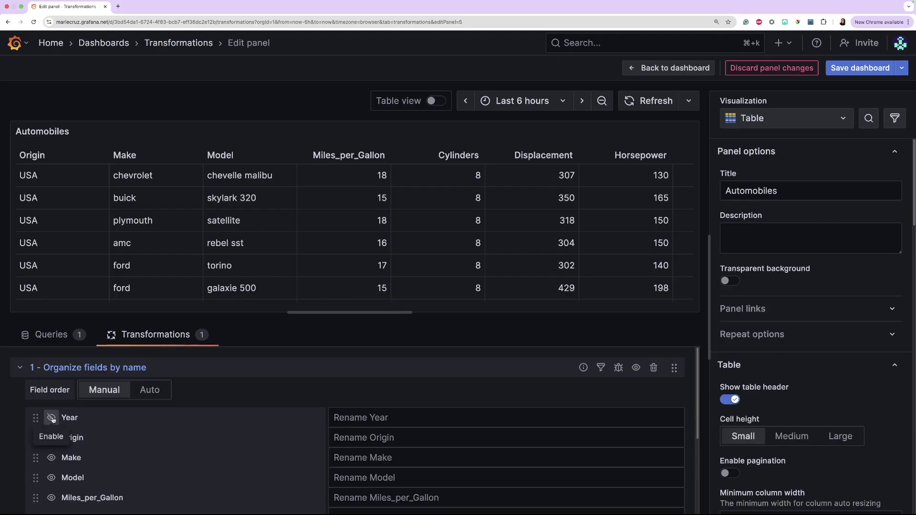
pyautogui.click(51, 438)
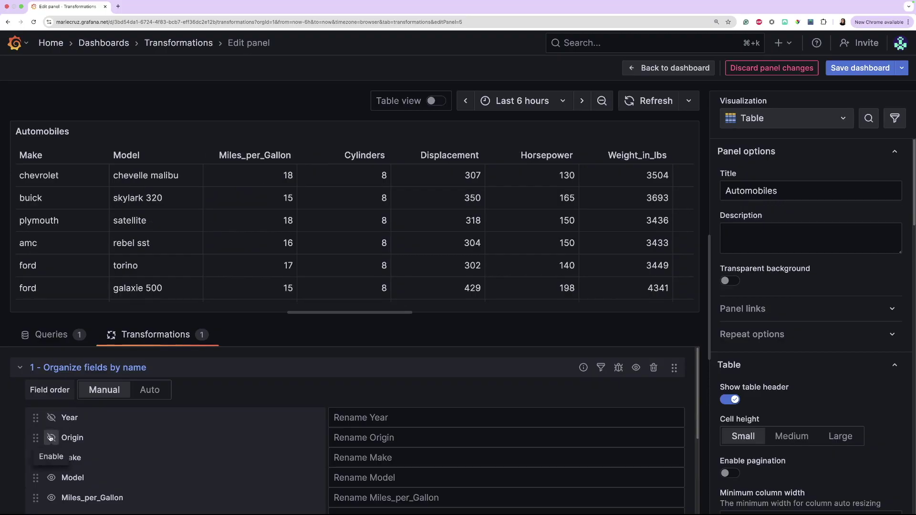
pyautogui.click(386, 498)
pyautogui.write('Miles per Gallon')
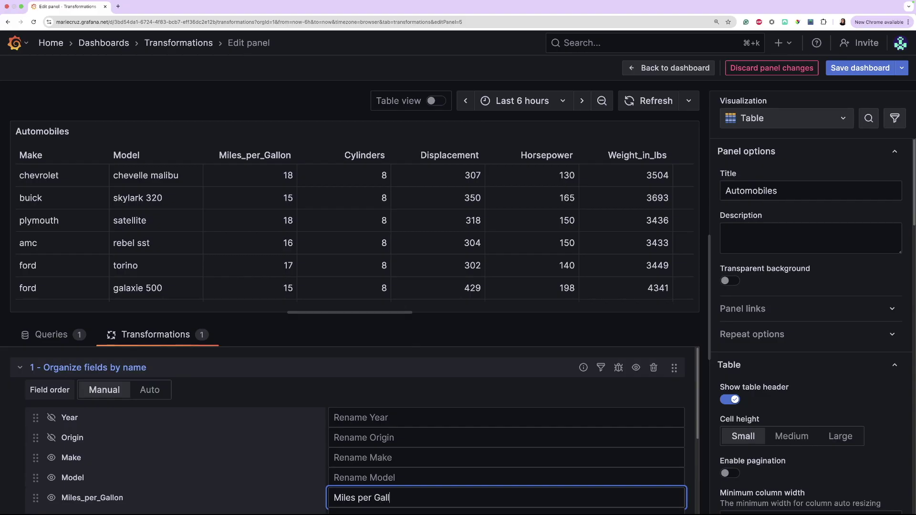
pyautogui.click(372, 338)
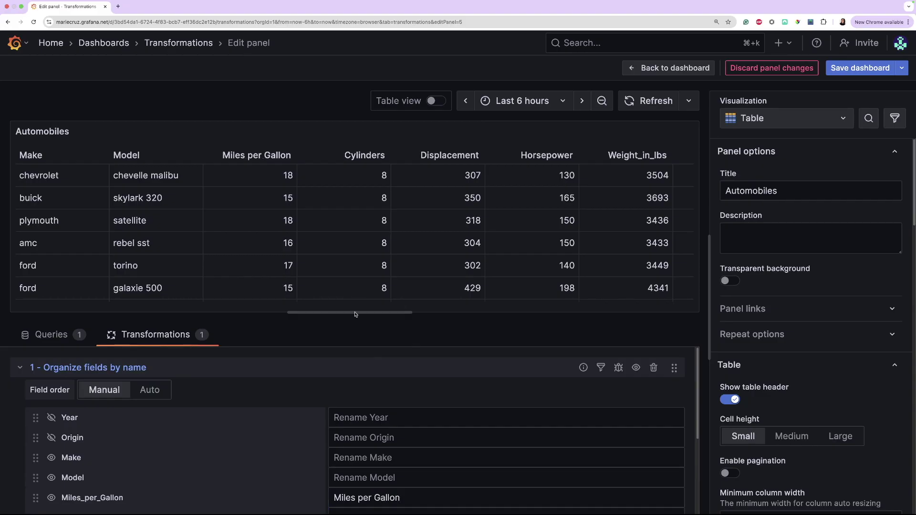
pyautogui.click(642, 102)
pyautogui.click(840, 68)
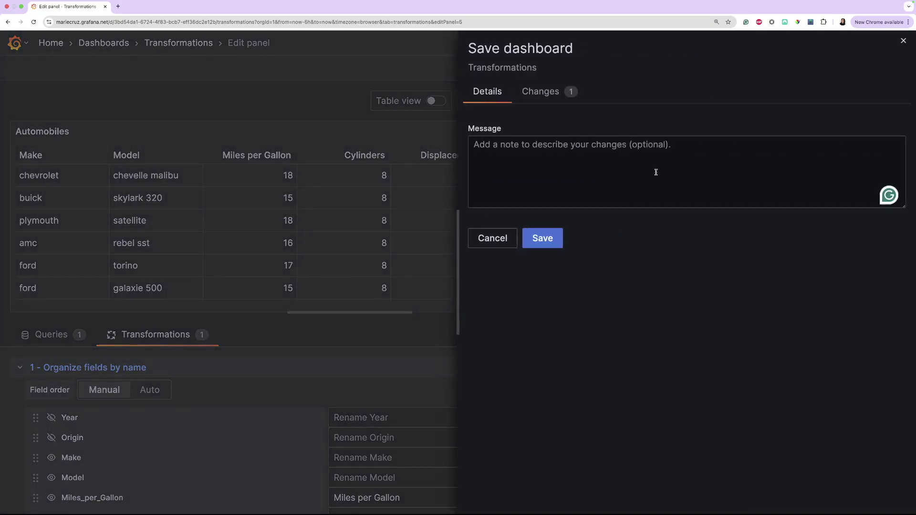
# Save the dashboard with the organized Automobiles fields
pyautogui.click(537, 240)
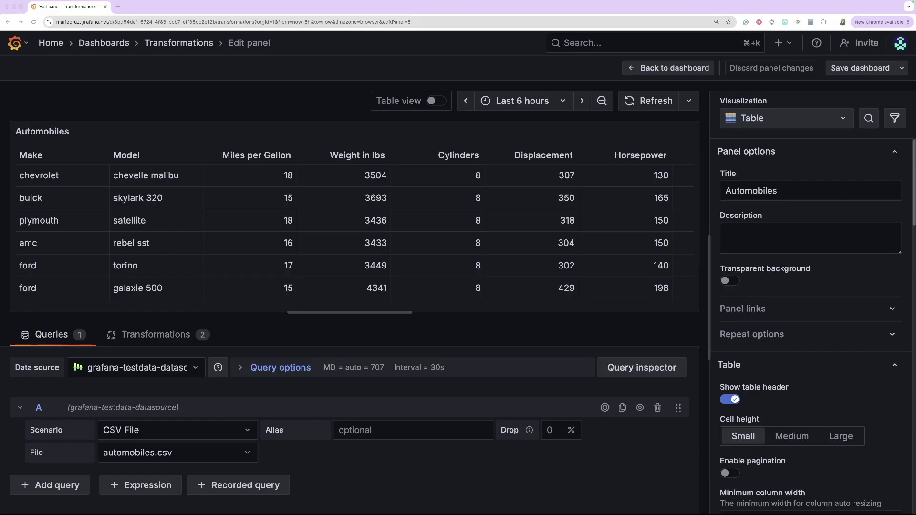
# From the inspector's Data tab, download the Automobiles data as CSV with panel transformations applied
pyautogui.click(615, 373)
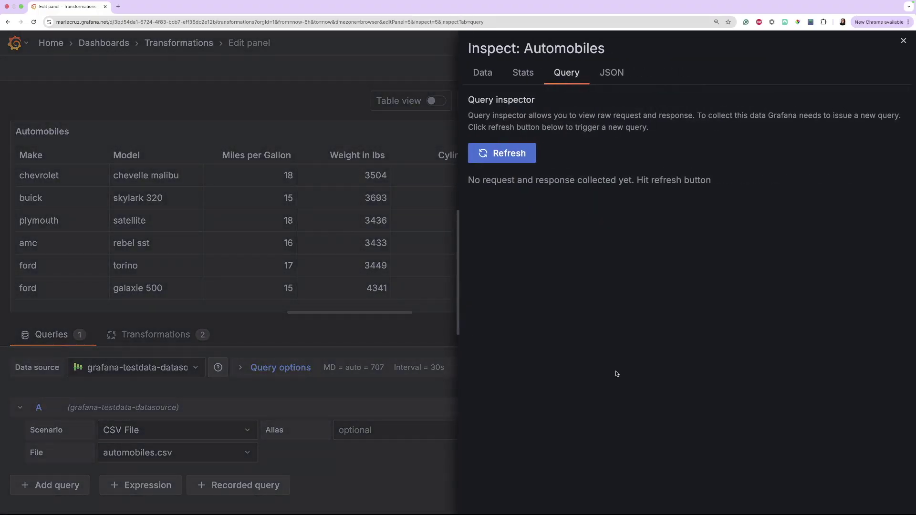
pyautogui.click(487, 81)
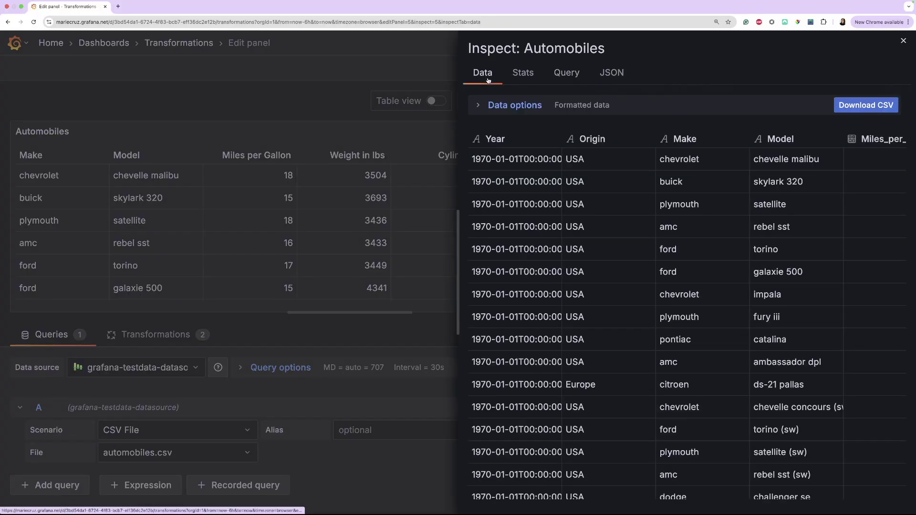
pyautogui.click(480, 105)
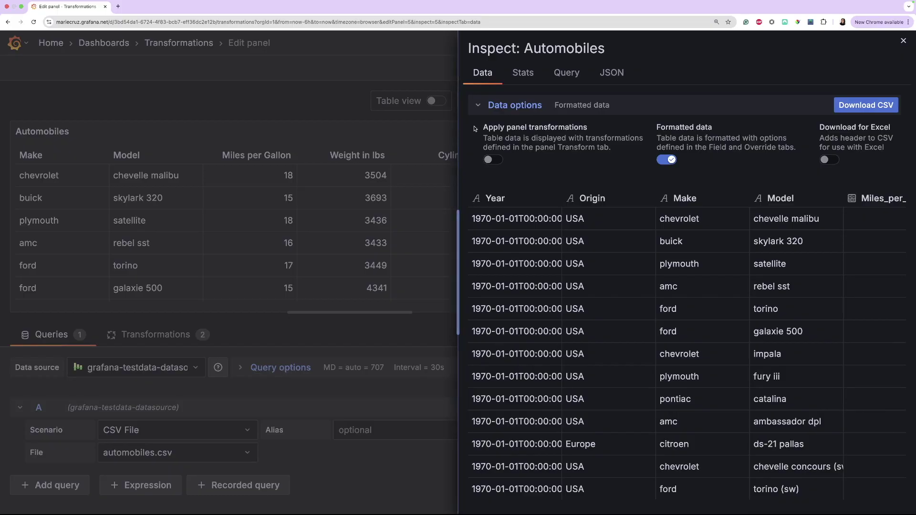
pyautogui.click(492, 159)
pyautogui.click(850, 106)
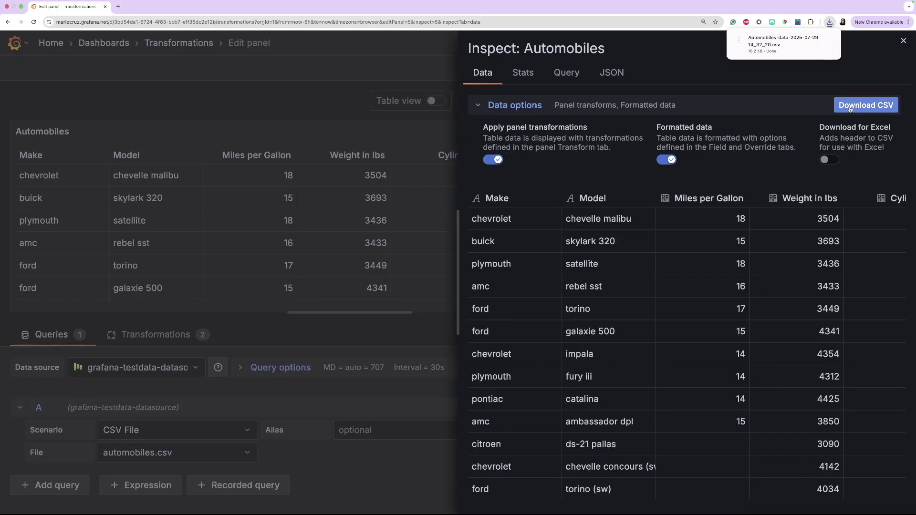